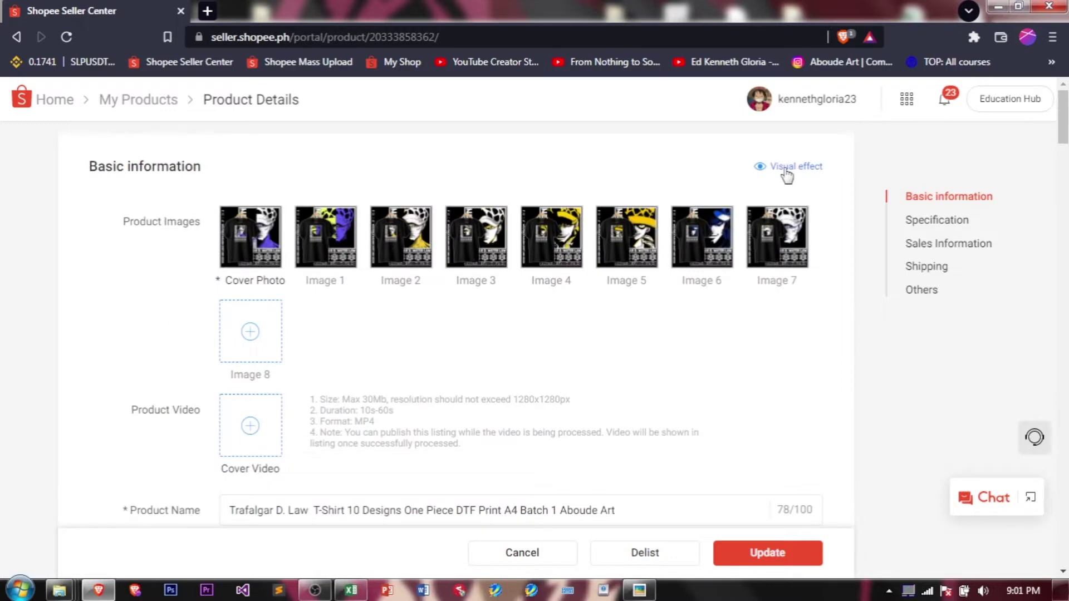
# Preview the Trafalgar D. Law T-shirt's live shop listing and examine its design and size options, specifications and price.
pyautogui.click(786, 167)
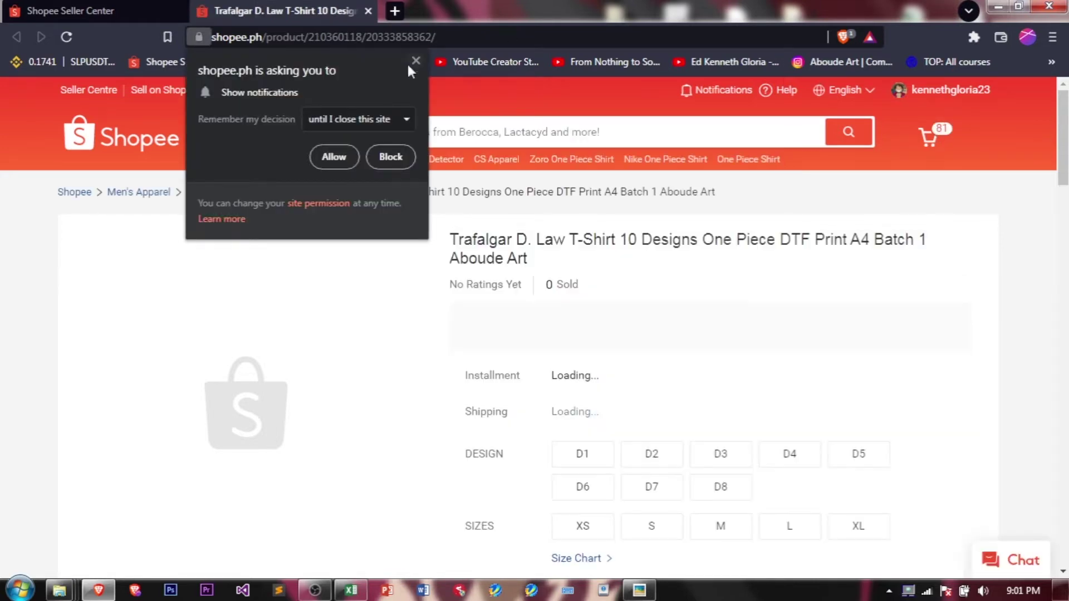
pyautogui.click(416, 62)
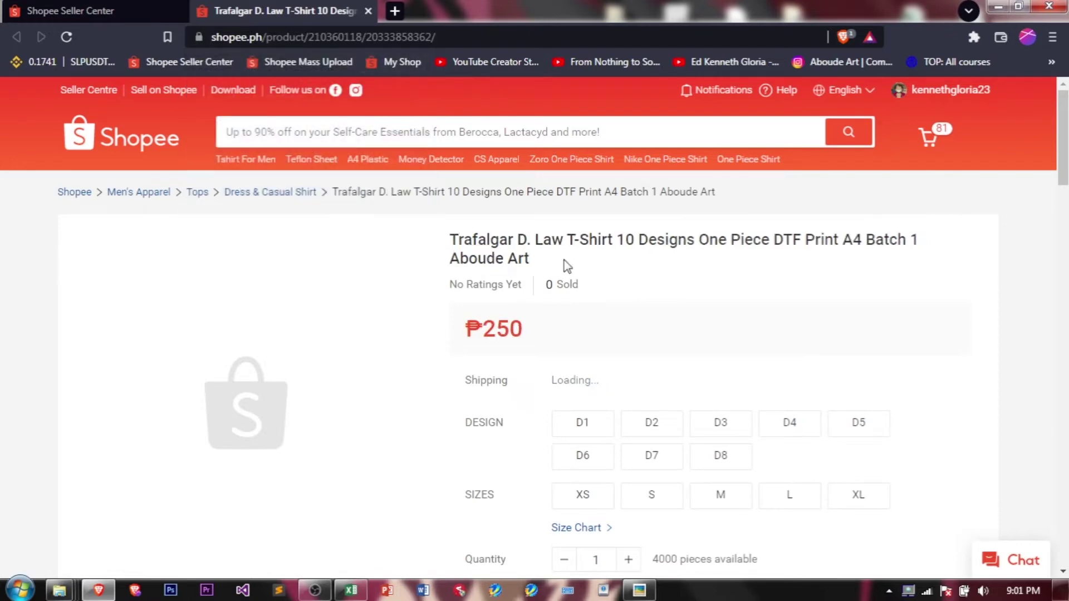
pyautogui.middleClick(617, 295)
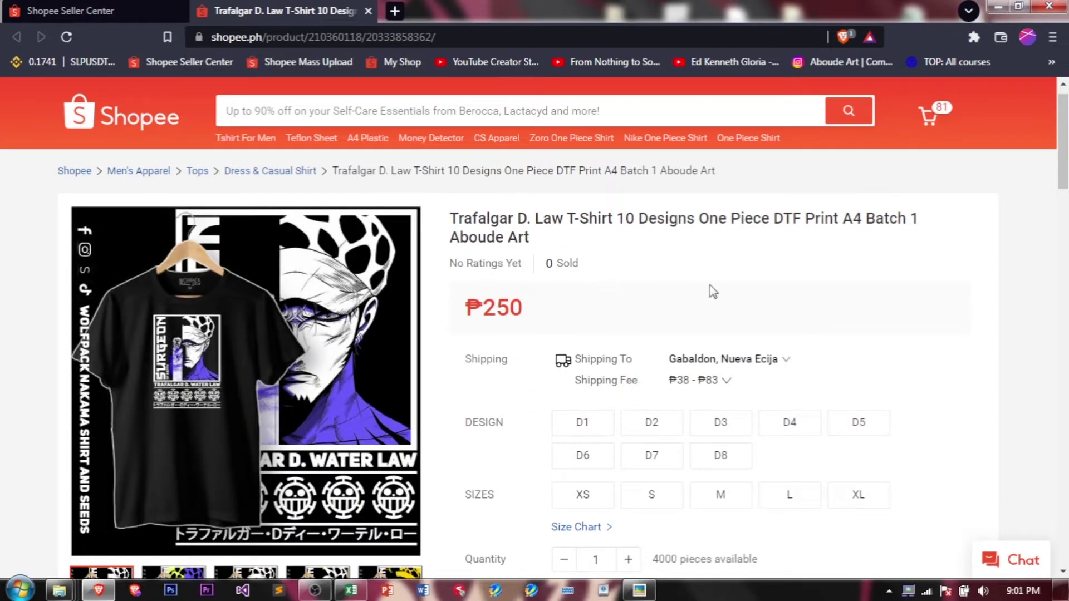
pyautogui.click(583, 423)
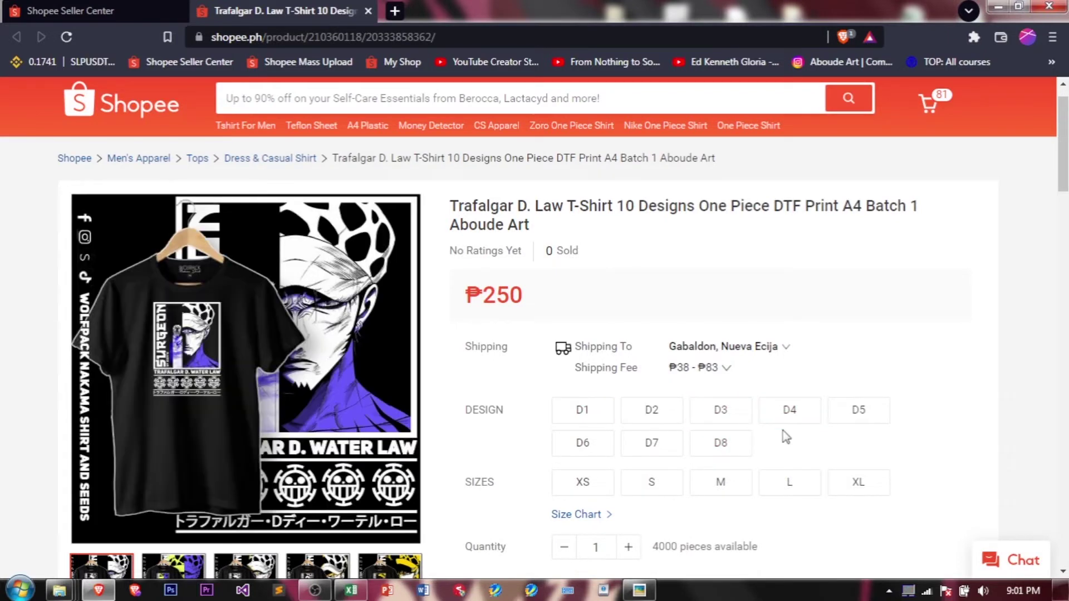
pyautogui.scroll(-1, 785, 437)
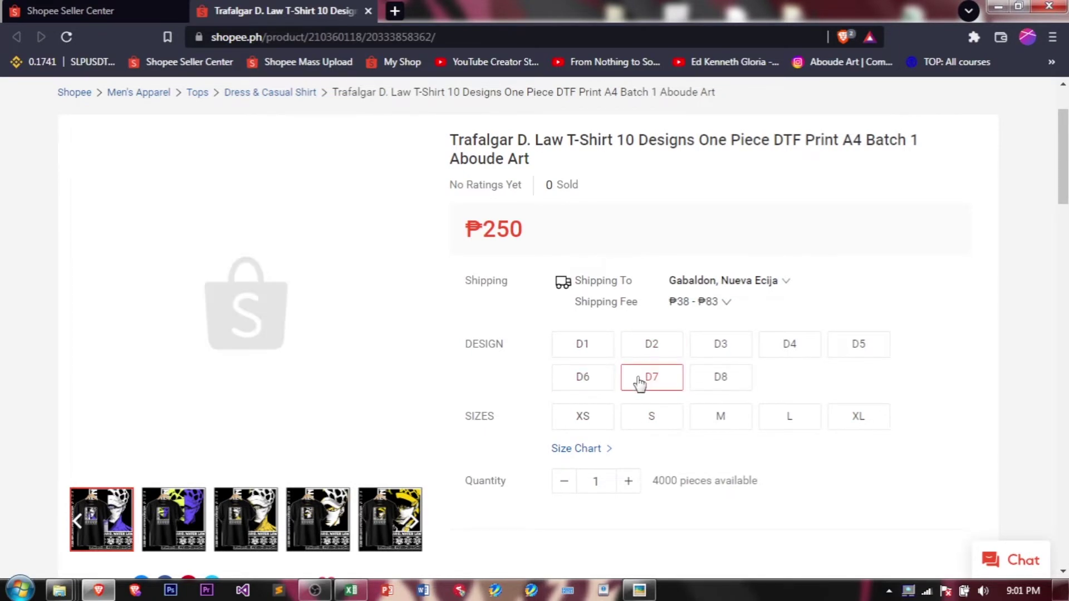
pyautogui.middleClick(798, 394)
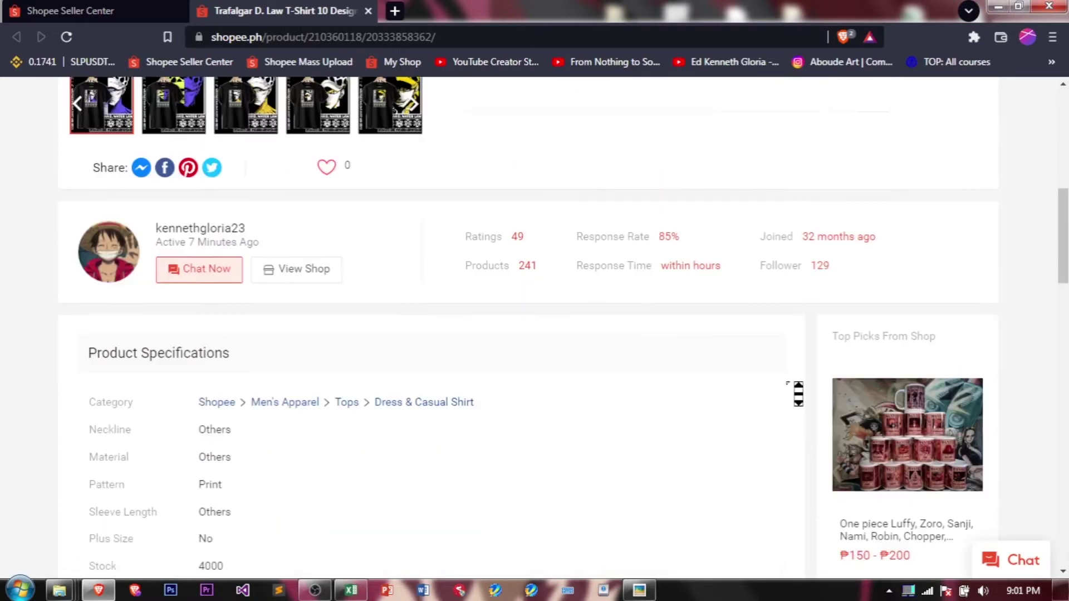
pyautogui.scroll(15, 798, 394)
pyautogui.middleClick(787, 386)
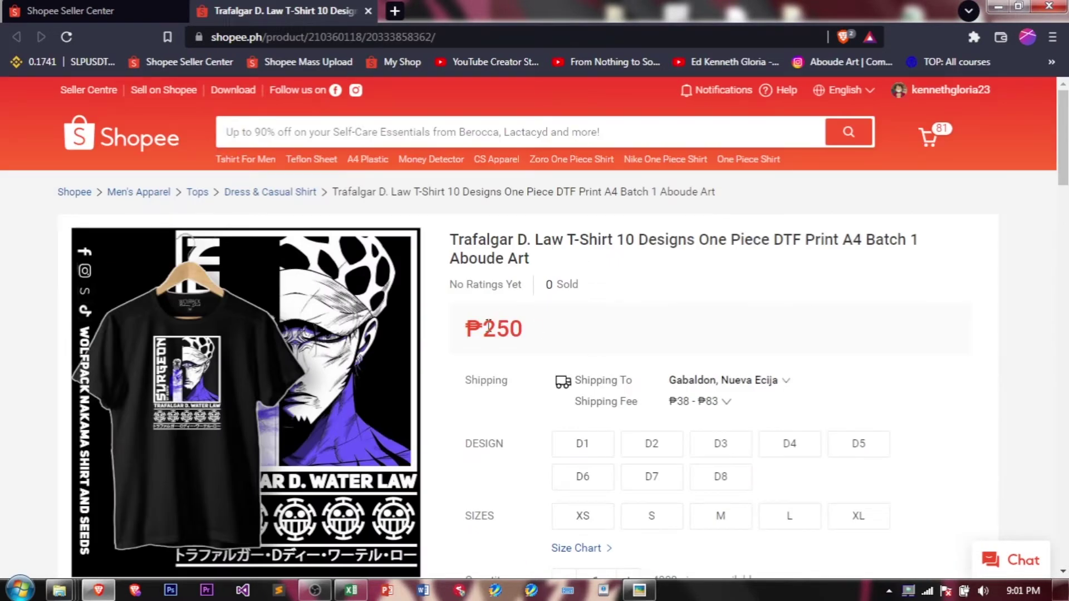
pyautogui.moveTo(484, 328); pyautogui.dragTo(559, 330)
pyautogui.click(580, 453)
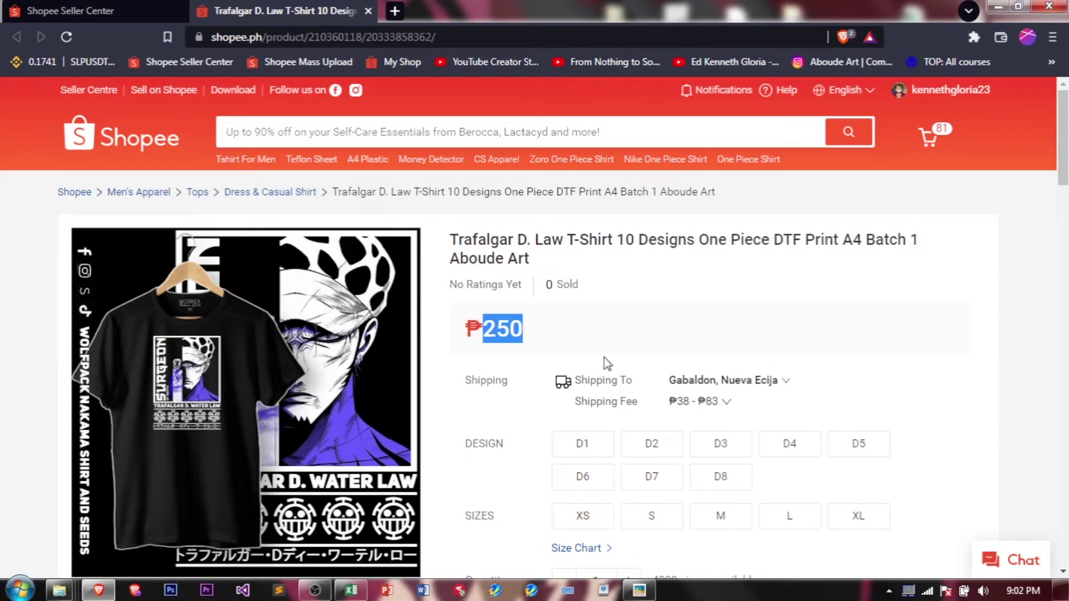
pyautogui.click(599, 308)
# Return to the seller site's My Products list, leaving the product details page without saving changes.
pyautogui.click(50, 10)
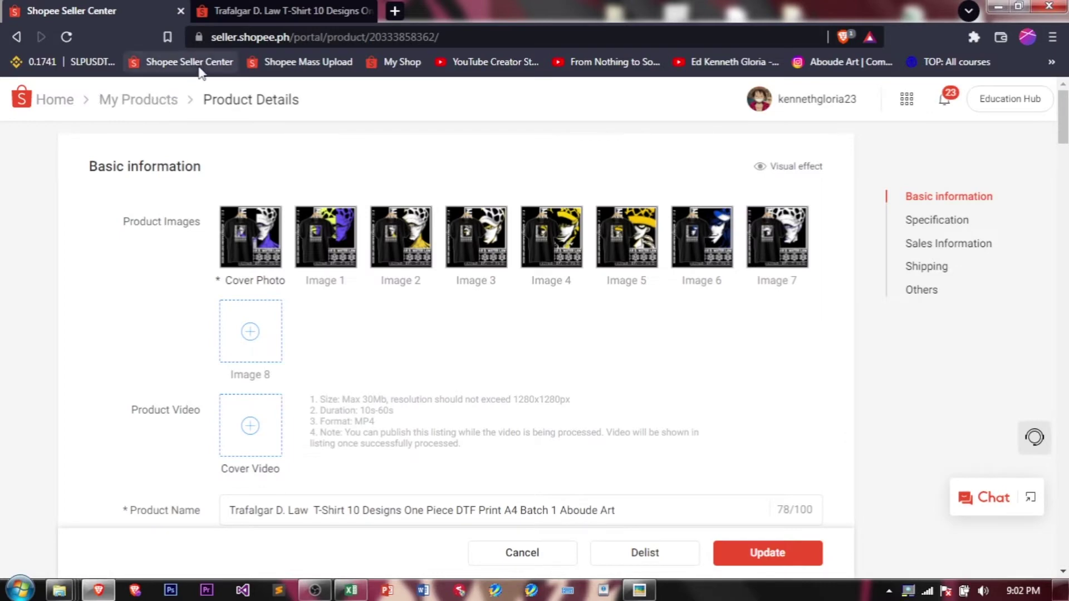
pyautogui.click(230, 65)
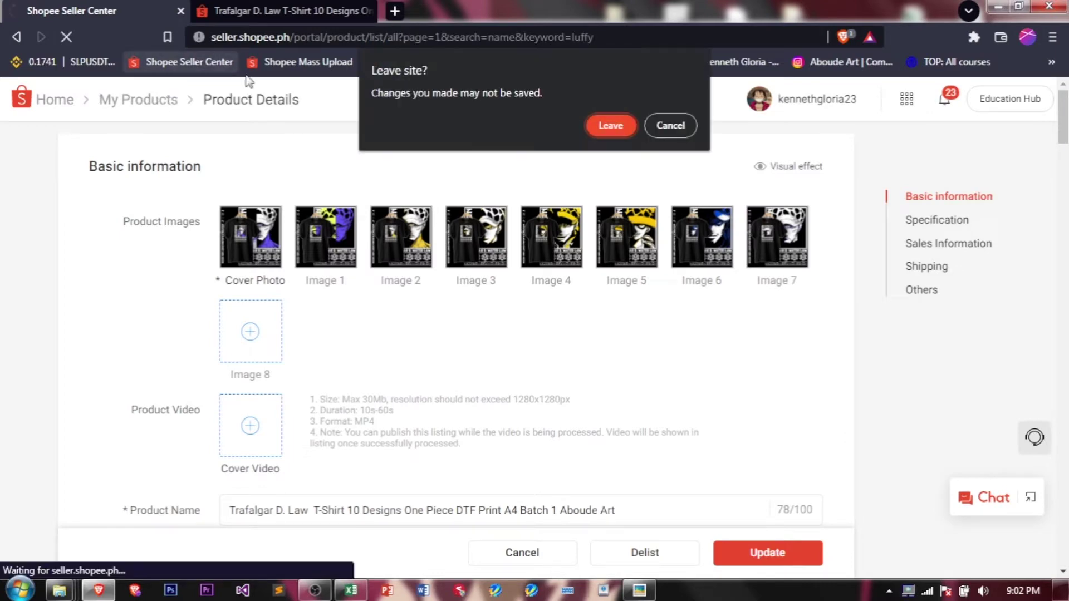
pyautogui.click(617, 133)
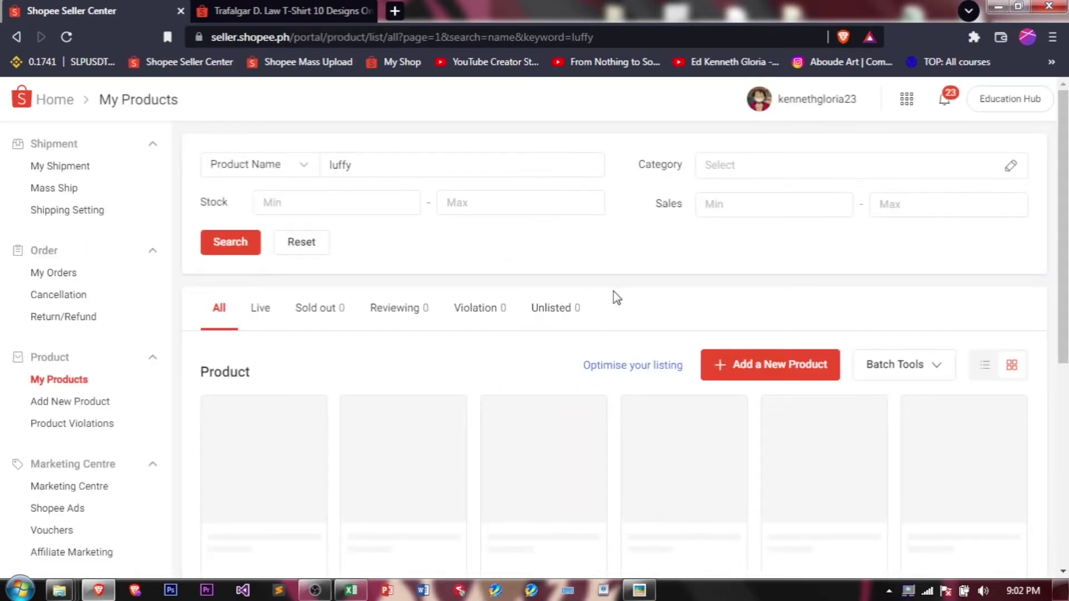
pyautogui.scroll(-1, 662, 337)
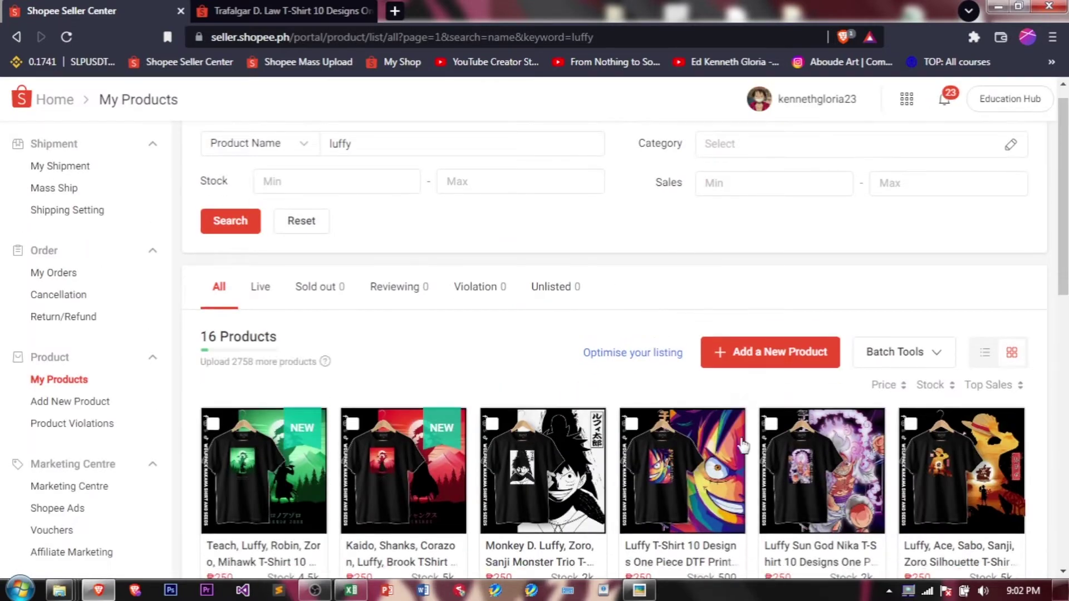
pyautogui.scroll(-2, 723, 389)
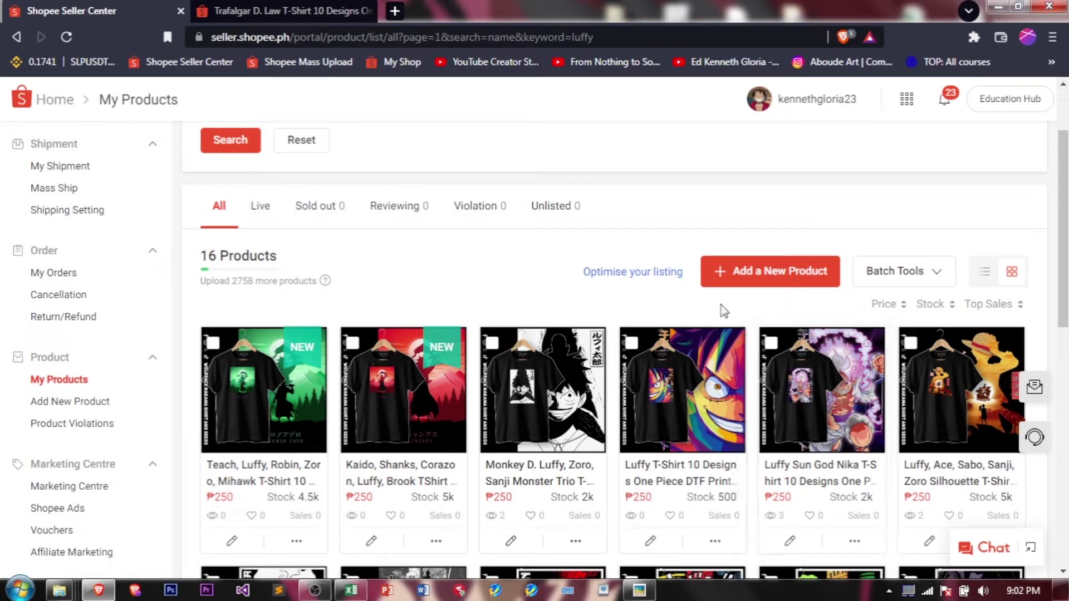
# Open the Mass Update batch tool for the shop's products.
pyautogui.moveTo(867, 278)
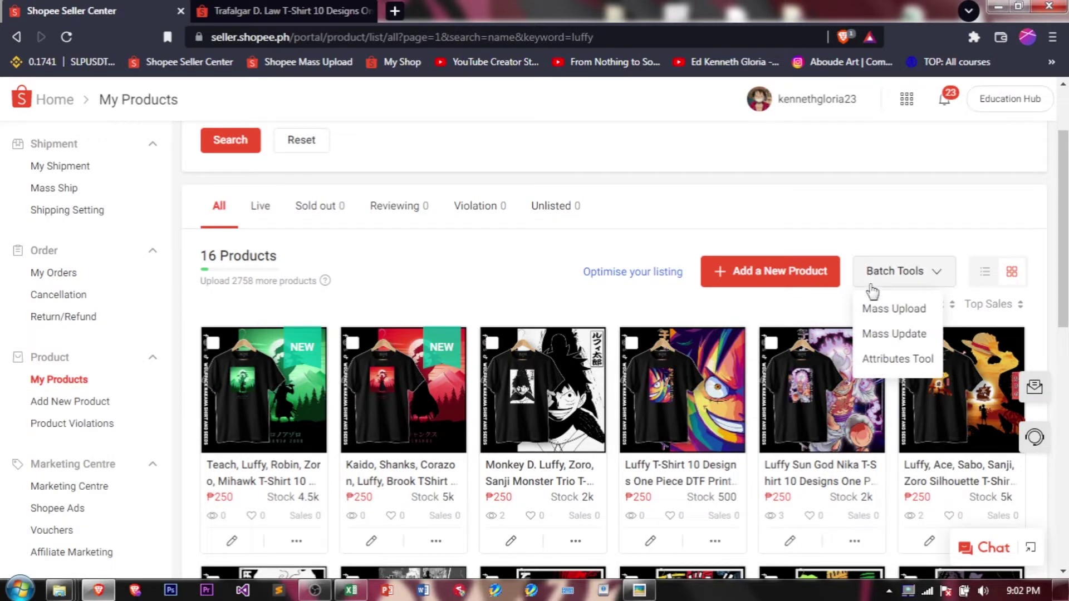
pyautogui.click(877, 334)
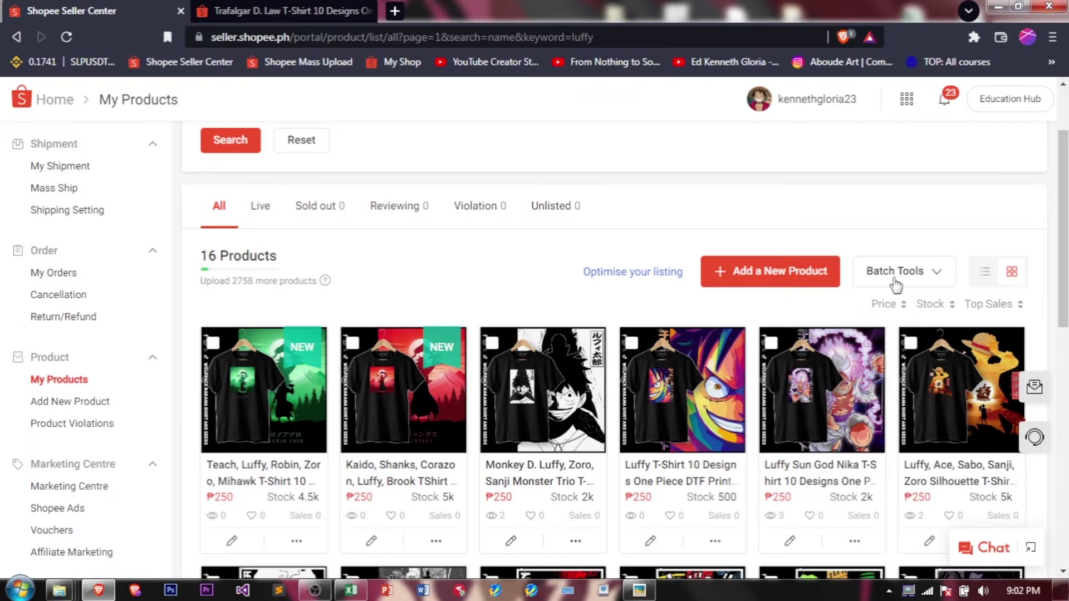
pyautogui.moveTo(907, 284)
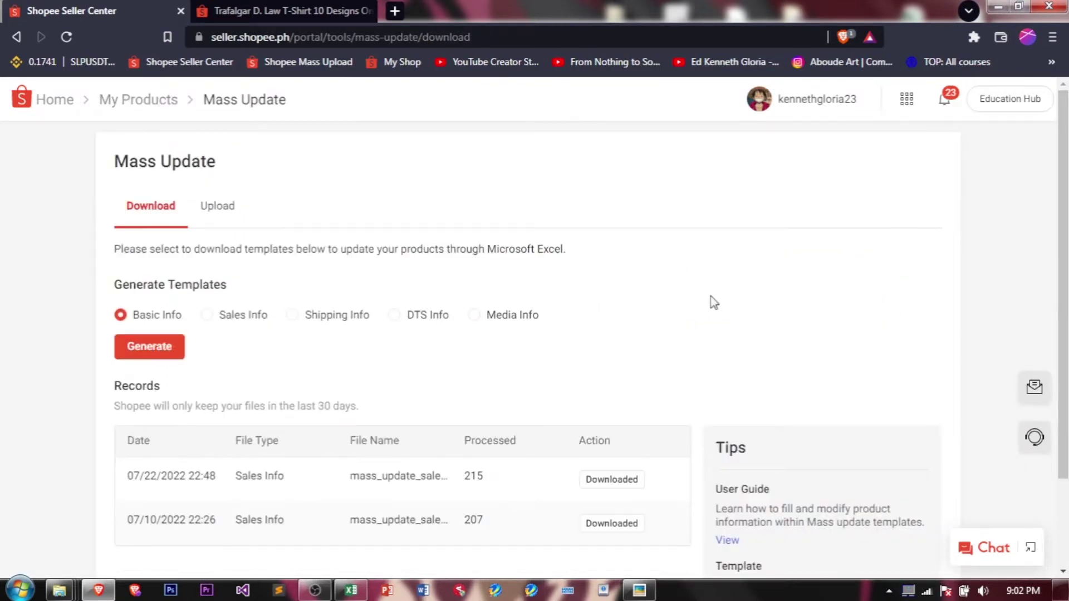
# Review the available Mass Update template types and generate a Sales Info template.
pyautogui.scroll(-1, 714, 302)
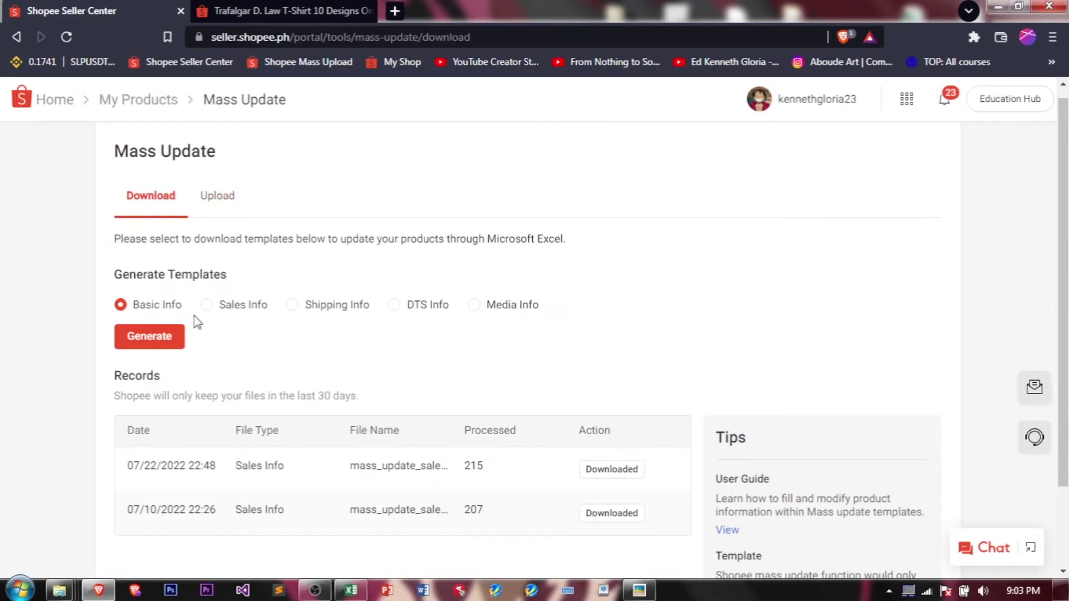
pyautogui.scroll(-3, 281, 345)
pyautogui.scroll(-1, 281, 345)
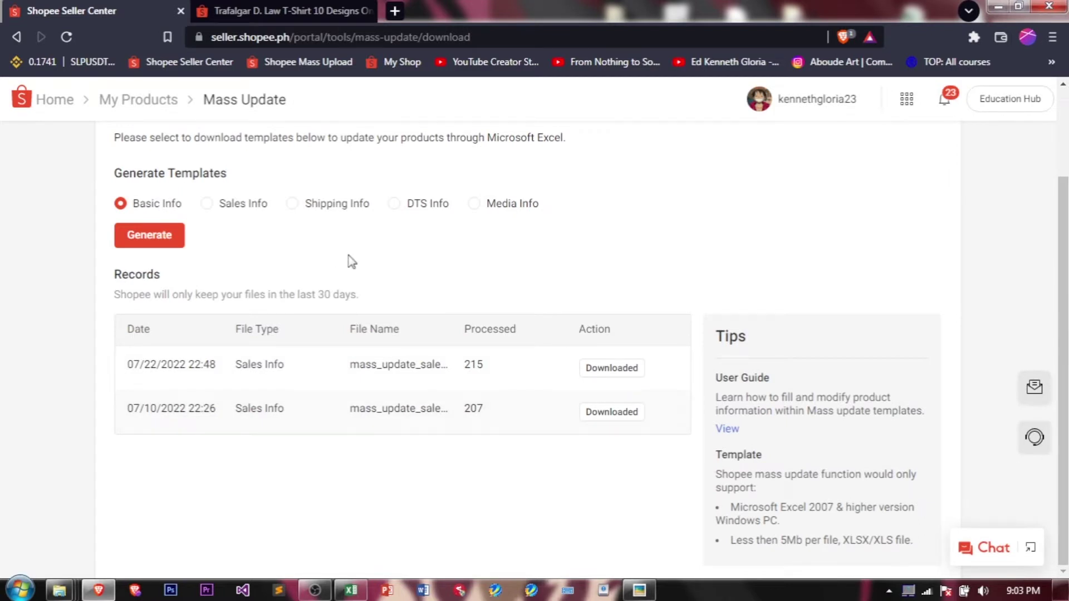
pyautogui.scroll(1, 351, 261)
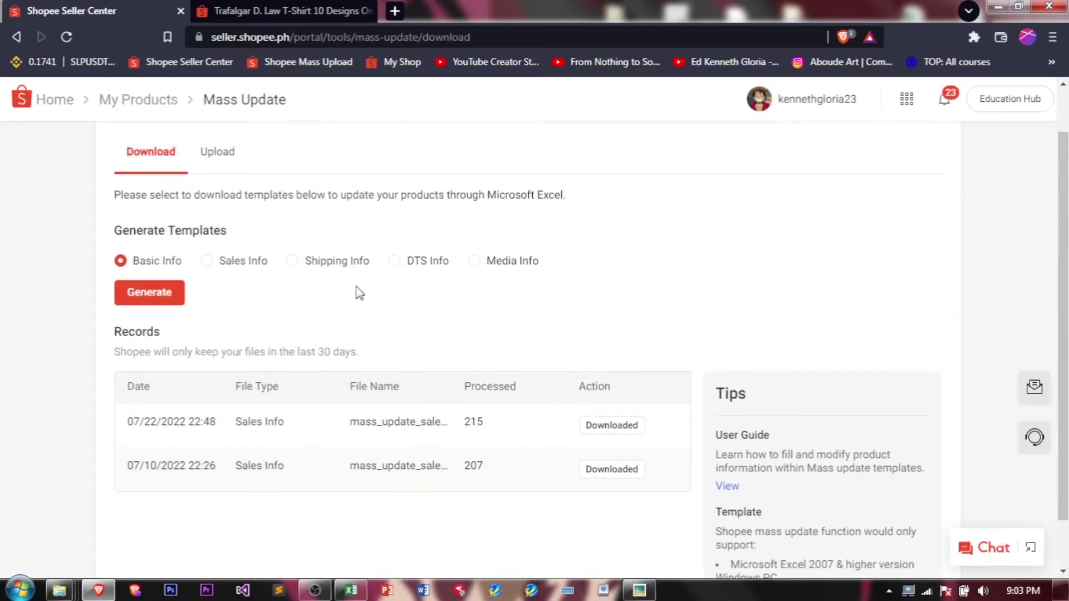
pyautogui.moveTo(177, 267)
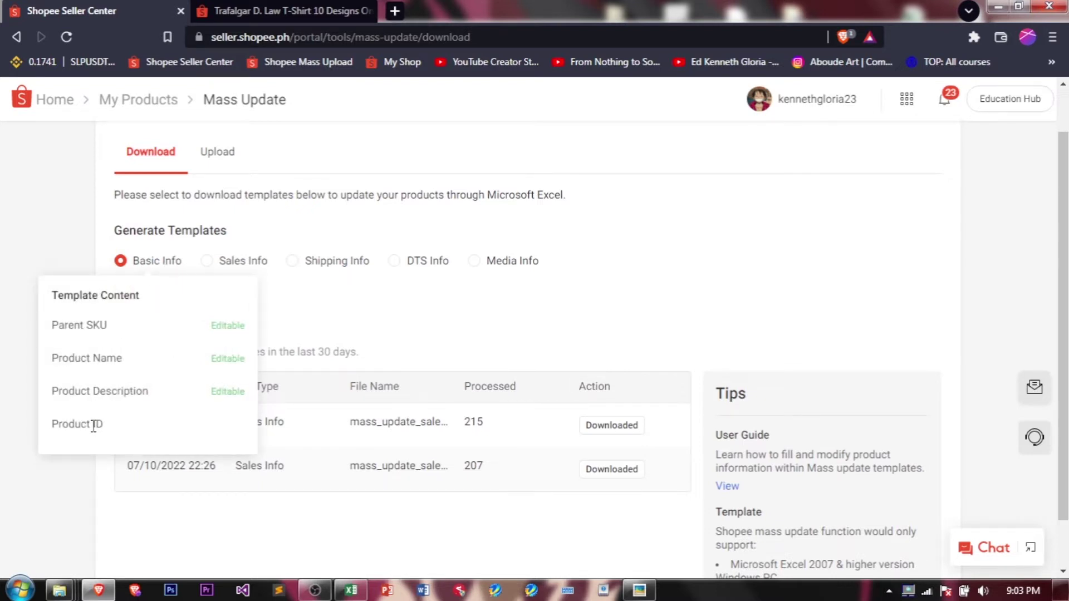
pyautogui.click(208, 261)
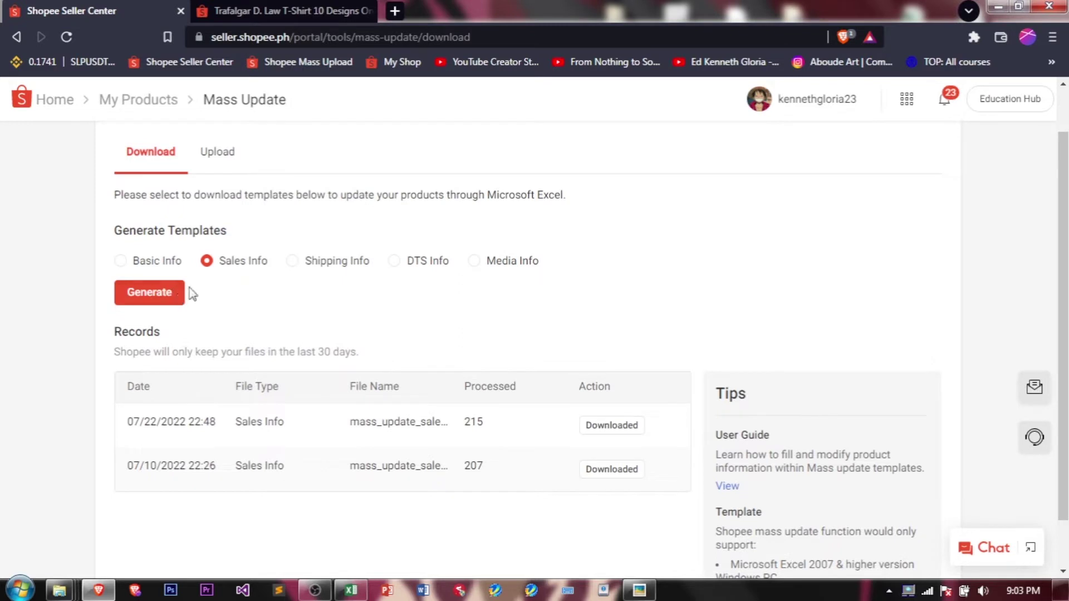
pyautogui.click(166, 299)
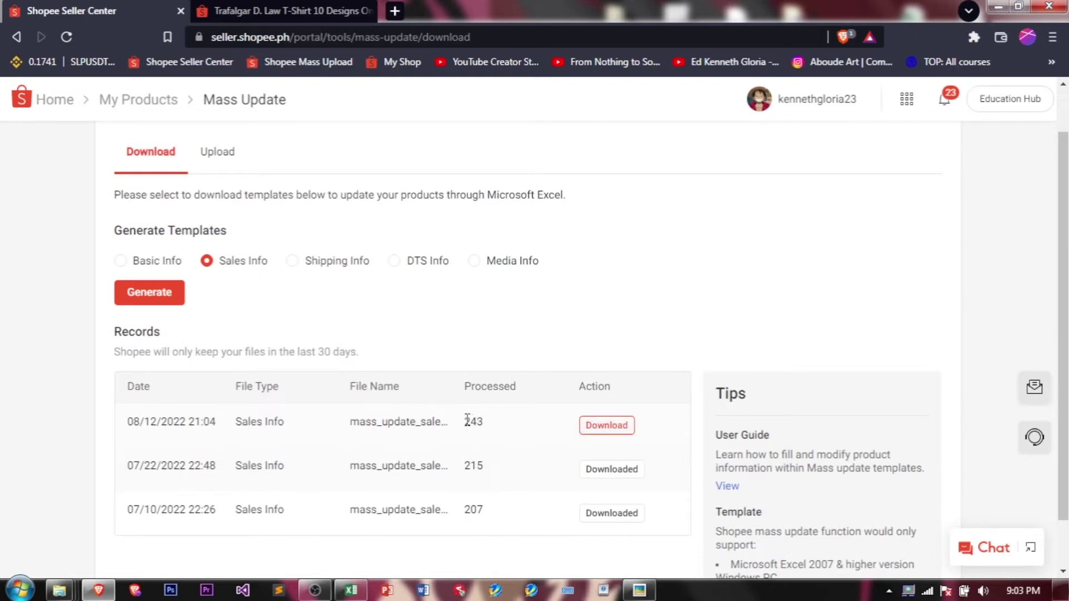
# Download the newly generated Sales Info template dated 08/12/2022 21:04 to the Compressed downloads folder.
pyautogui.moveTo(467, 422); pyautogui.dragTo(489, 428)
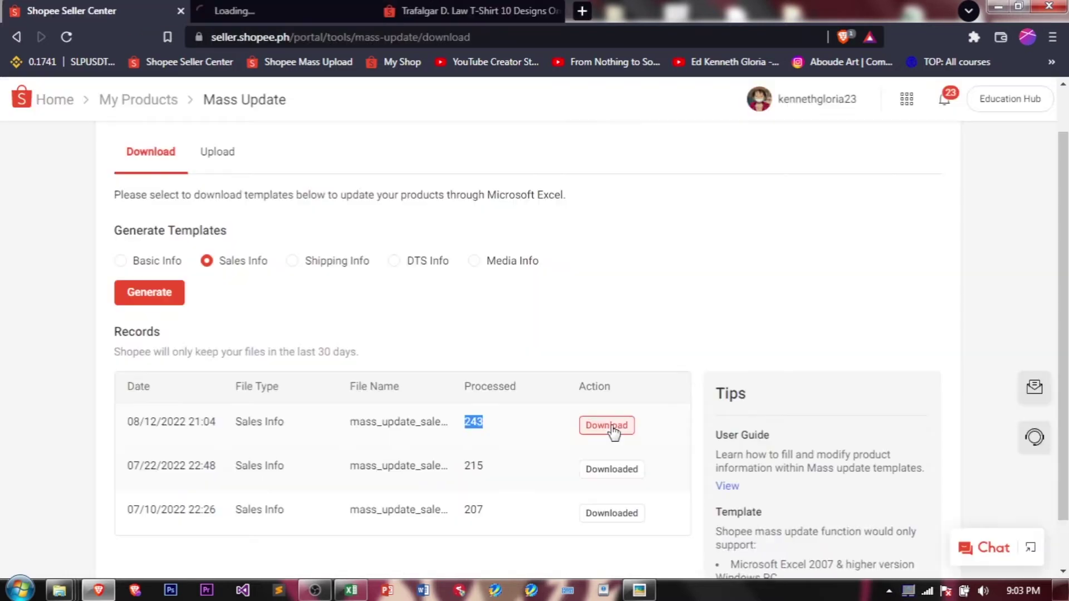
pyautogui.click(613, 430)
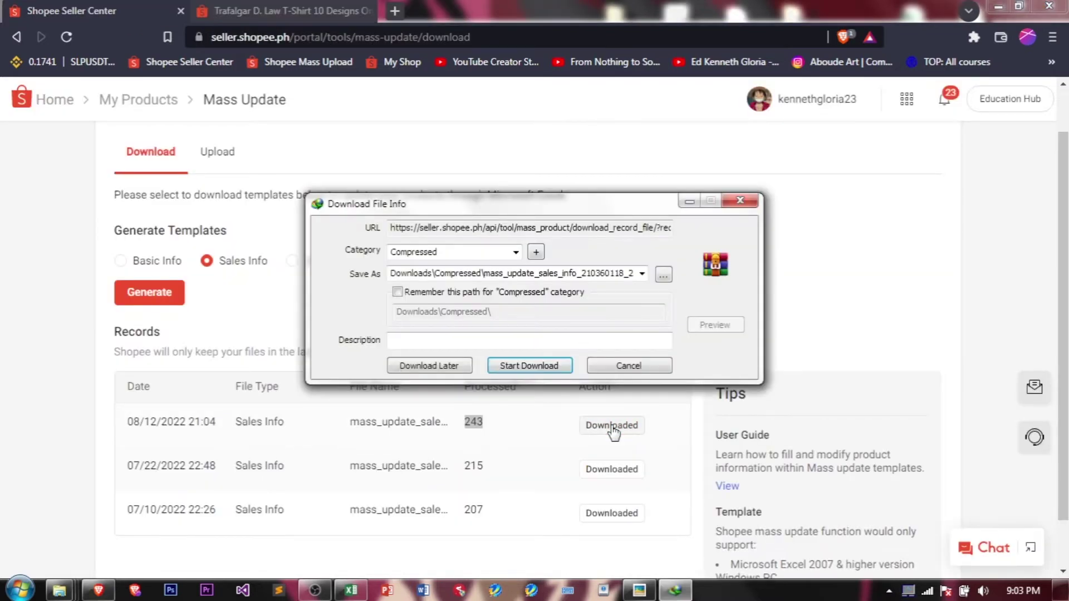
pyautogui.click(513, 366)
pyautogui.click(551, 350)
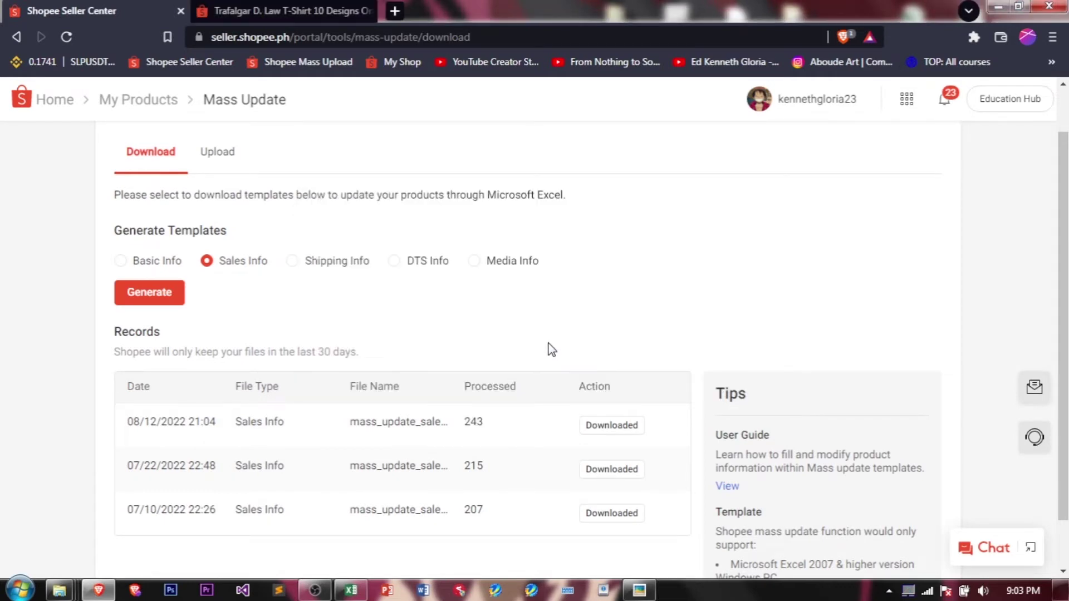
# Switch to Windows Explorer and open the Compressed folder inside Downloads in a maximized window.
pyautogui.press('super+e')
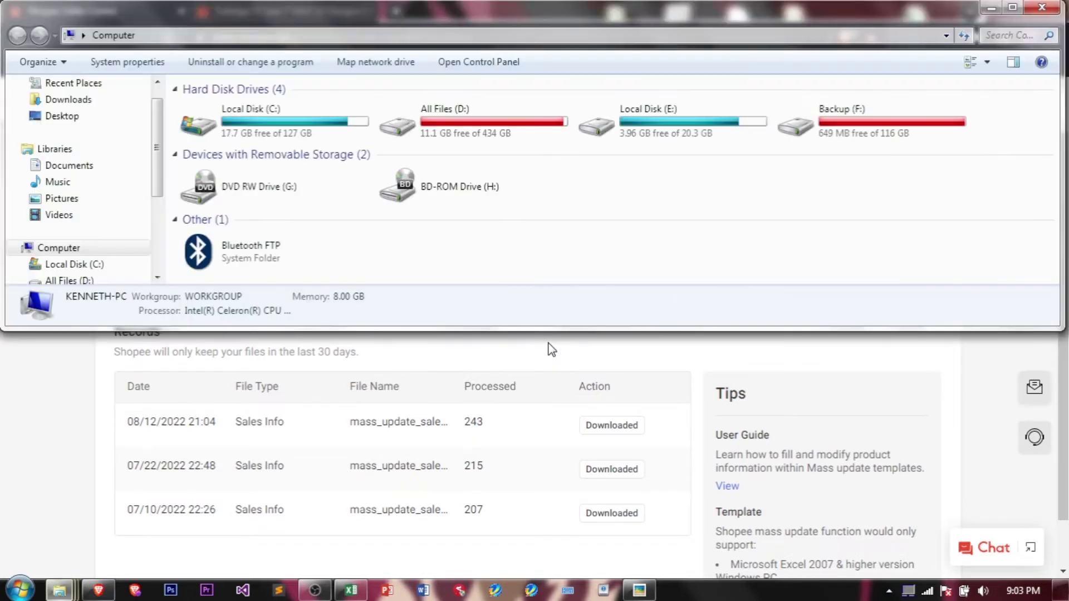
pyautogui.click(72, 102)
pyautogui.hotkey('alt', 'space')
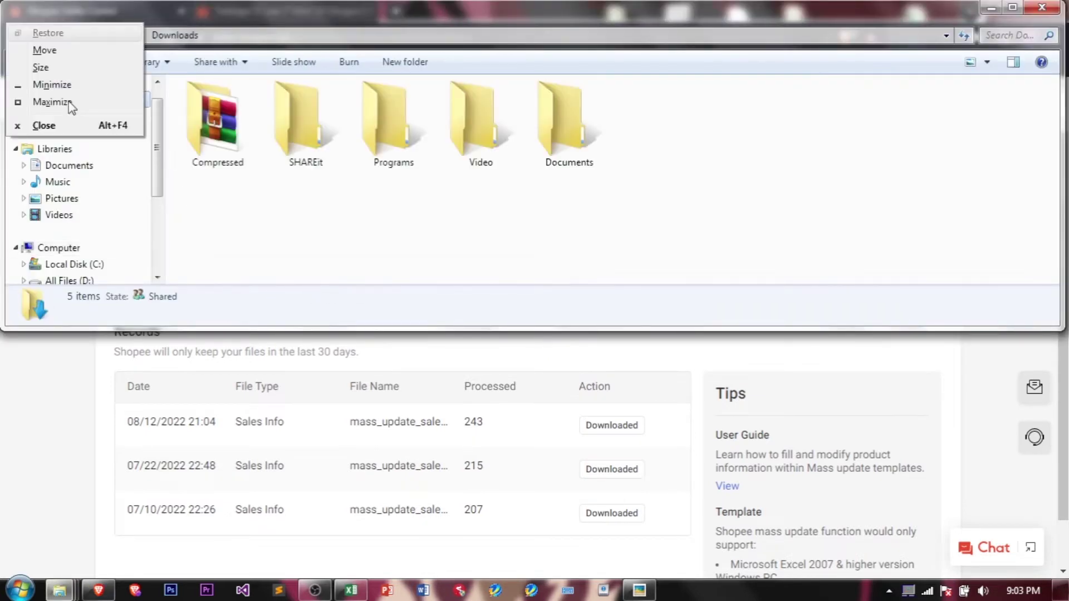
pyautogui.click(71, 100)
pyautogui.doubleClick(208, 117)
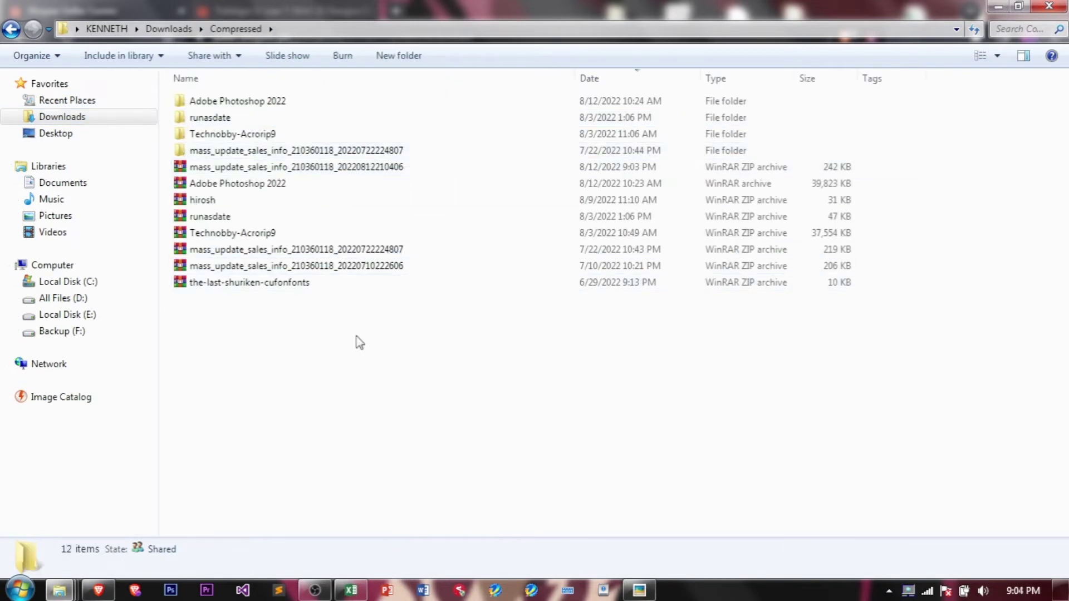
# Compare the newest mass_update_sales_info archive's date with the system date and check its available file actions.
pyautogui.click(378, 169)
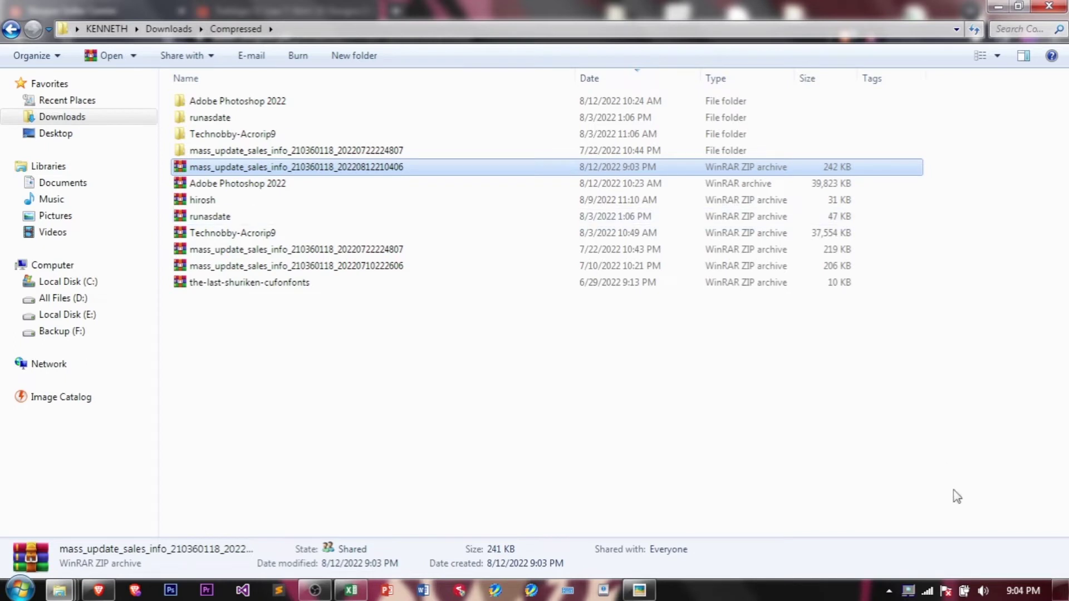
pyautogui.click(1023, 596)
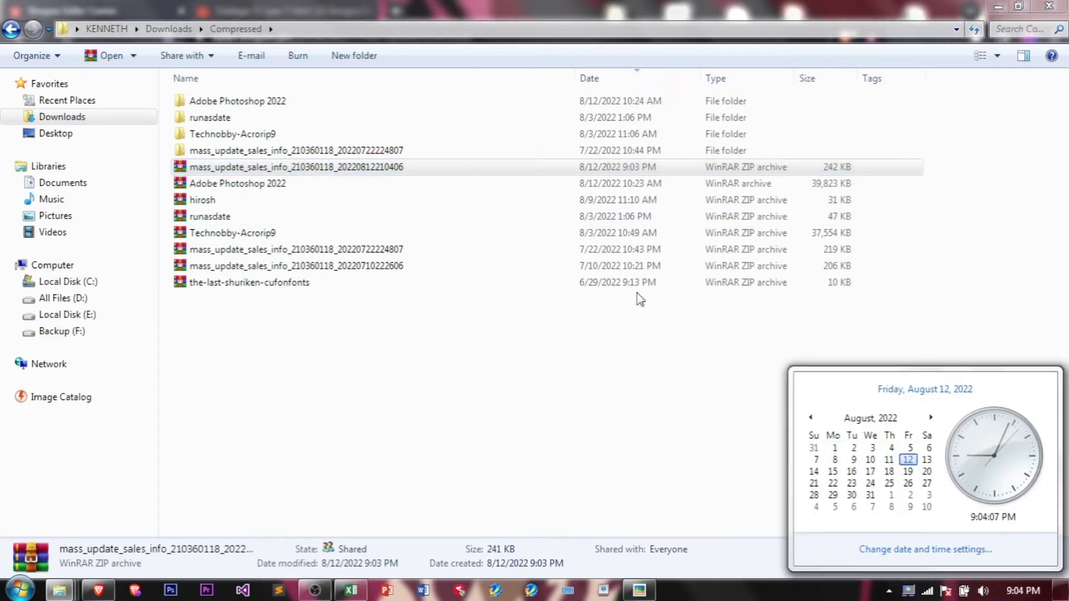
pyautogui.click(617, 170)
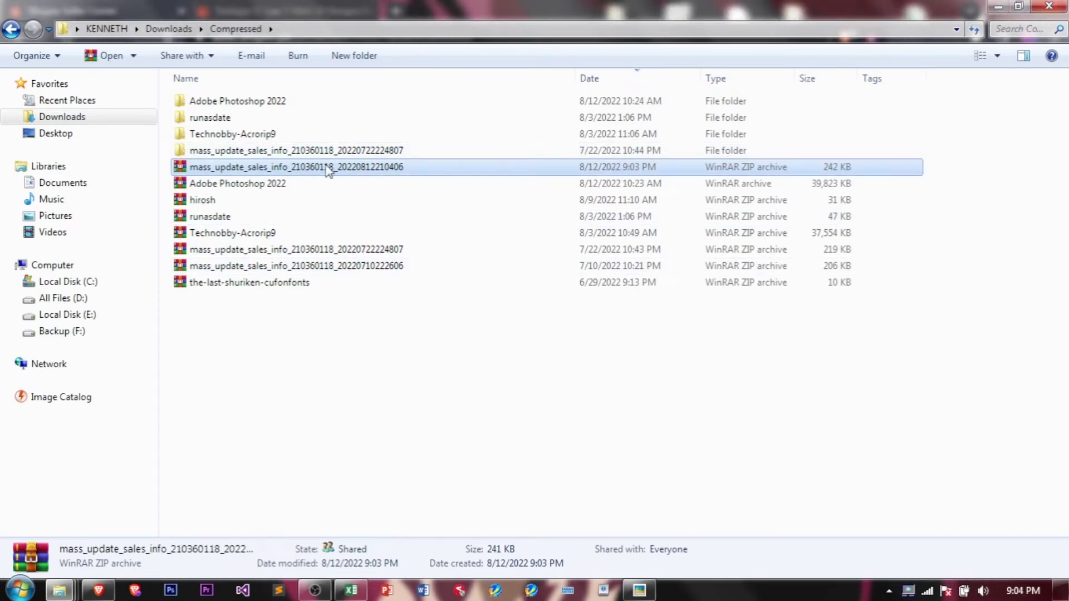
pyautogui.rightClick(346, 168)
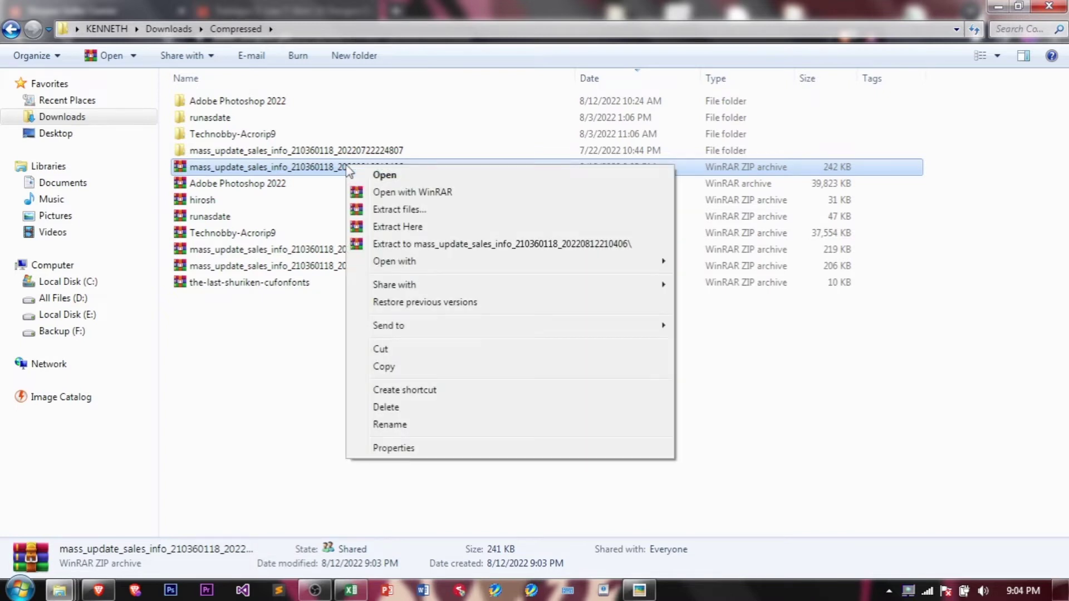
# Permanently delete the old extracted mass_update_sales_info folder dated 7/22/2022.
pyautogui.click(298, 154)
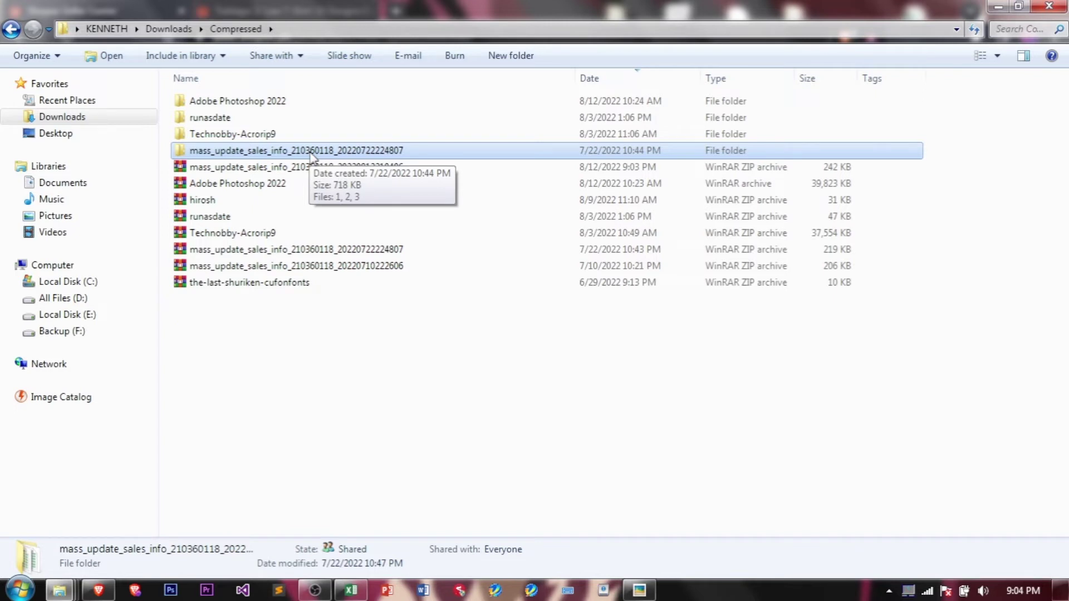
pyautogui.hotkey('shift', 'Delete')
pyautogui.press('Return')
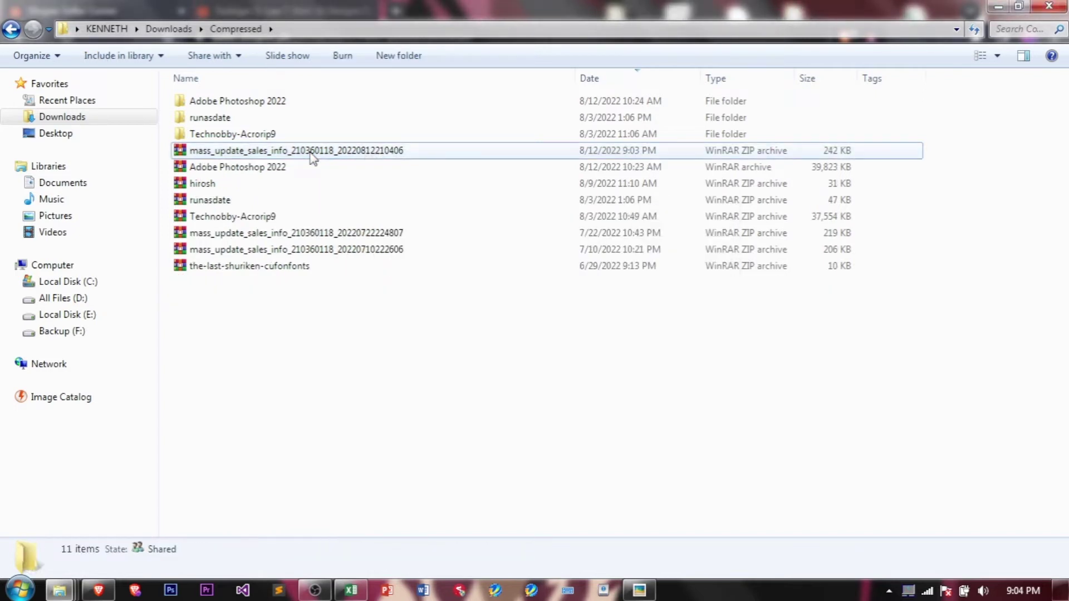
# Extract the newest mass_update_sales_info archive dated 8/12/2022 into its own folder and open that folder.
pyautogui.click(317, 153)
pyautogui.rightClick(321, 158)
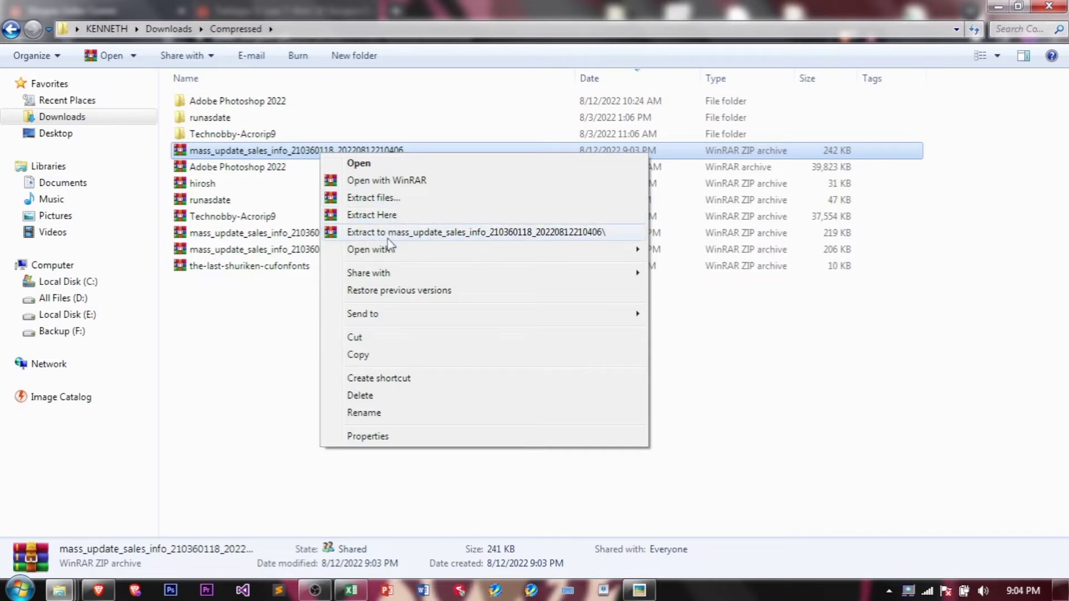
pyautogui.click(482, 239)
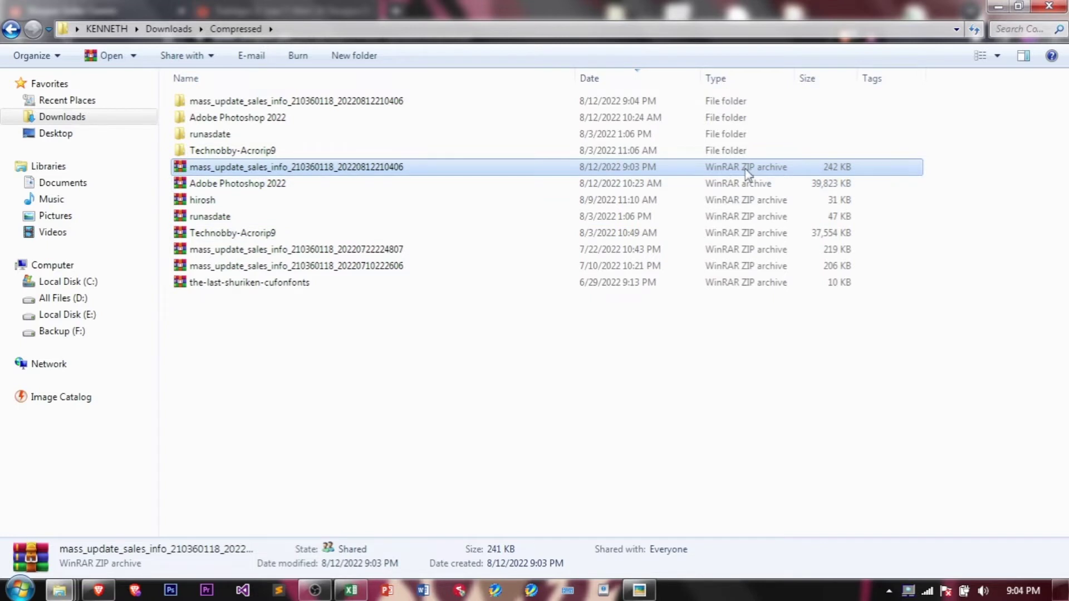
pyautogui.doubleClick(261, 102)
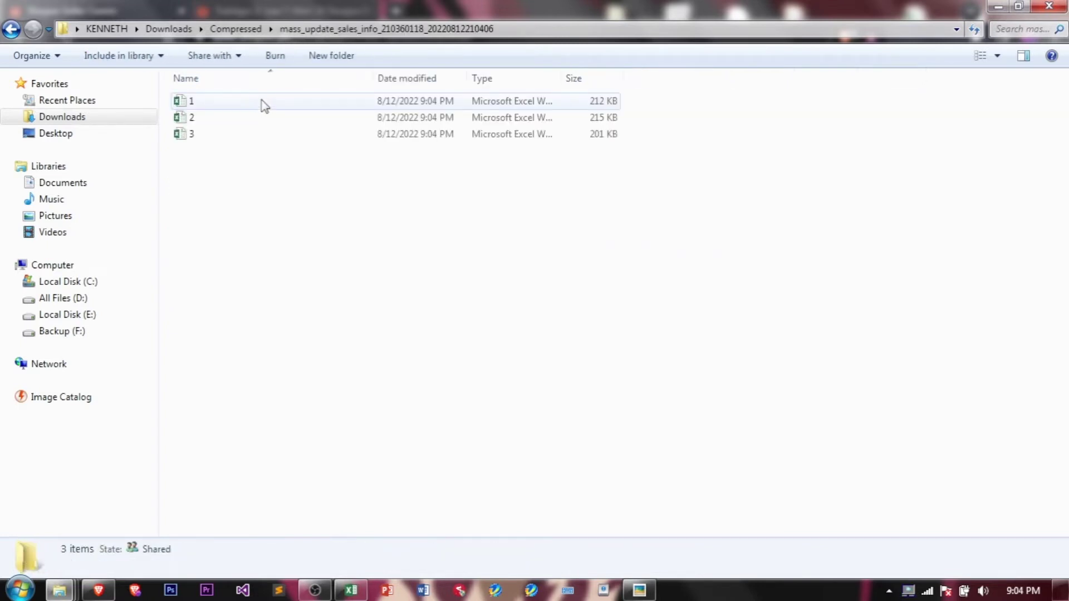
# Look through the three extracted Excel workbooks in the folder.
pyautogui.click(321, 106)
pyautogui.press('Down')
pyautogui.press('Down')
pyautogui.press('Up')
pyautogui.press('Up')
pyautogui.press('Down')
pyautogui.press('Down')
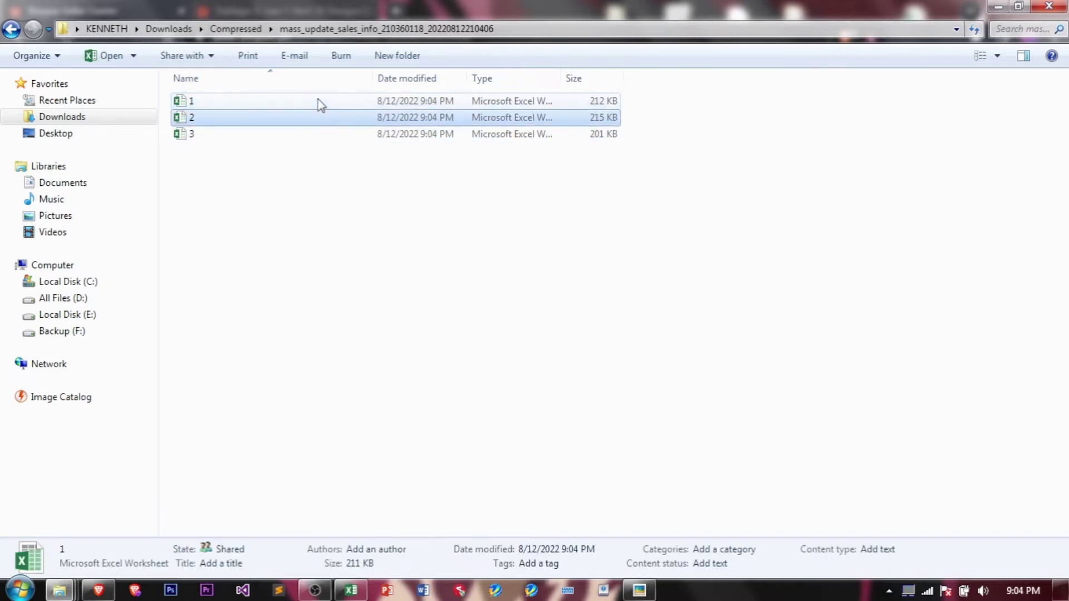
pyautogui.press('Up')
pyautogui.press('Up')
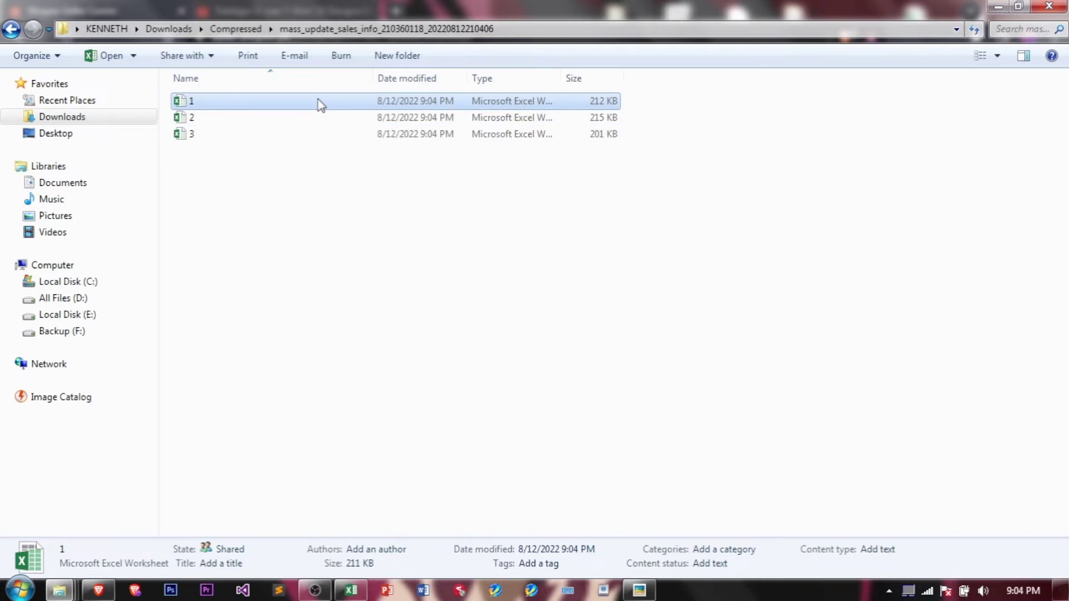
# Open workbook 1 in Excel and close the unrelated Shopee T-Shirt 2 - Copy workbook.
pyautogui.doubleClick(254, 102)
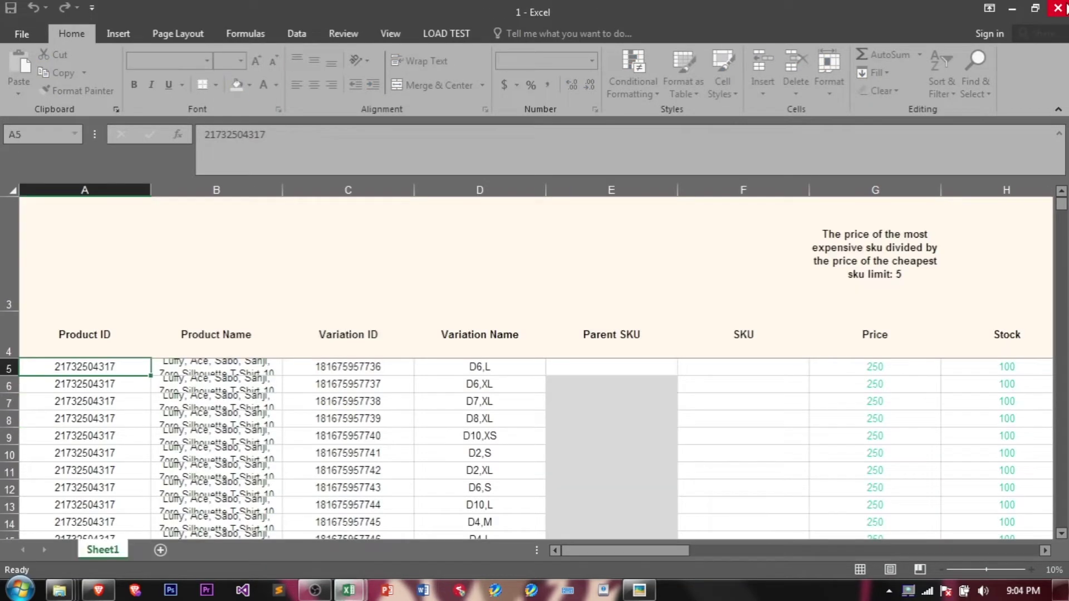
pyautogui.click(348, 590)
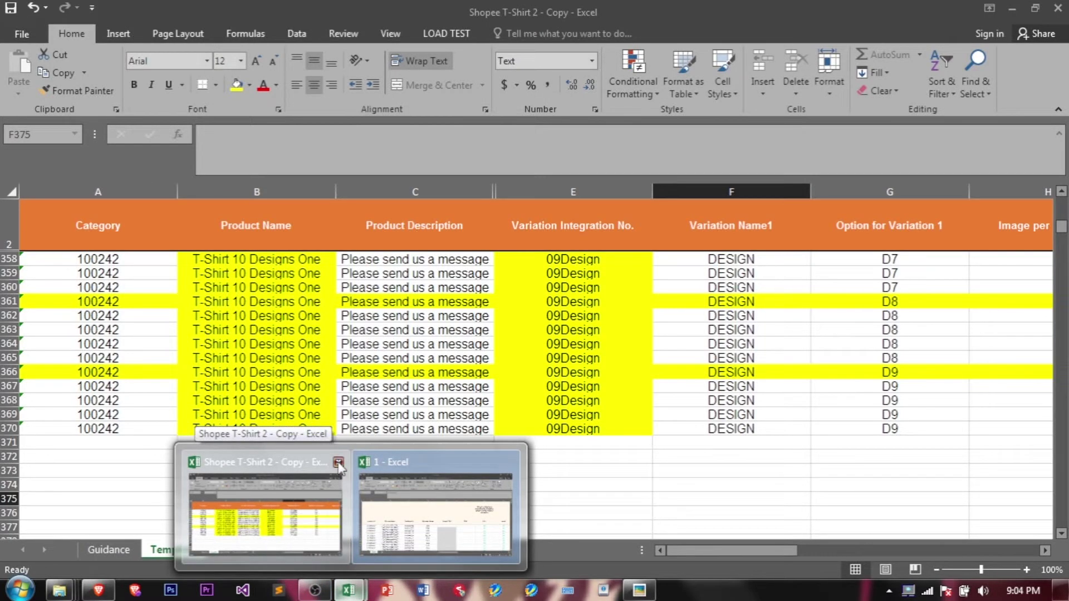
pyautogui.click(338, 462)
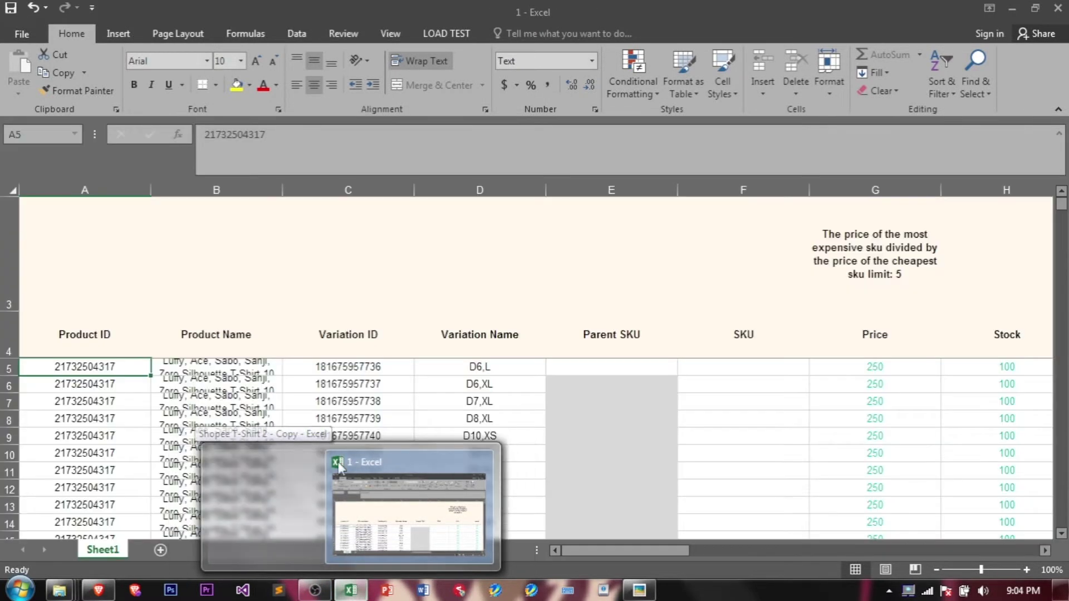
pyautogui.click(384, 490)
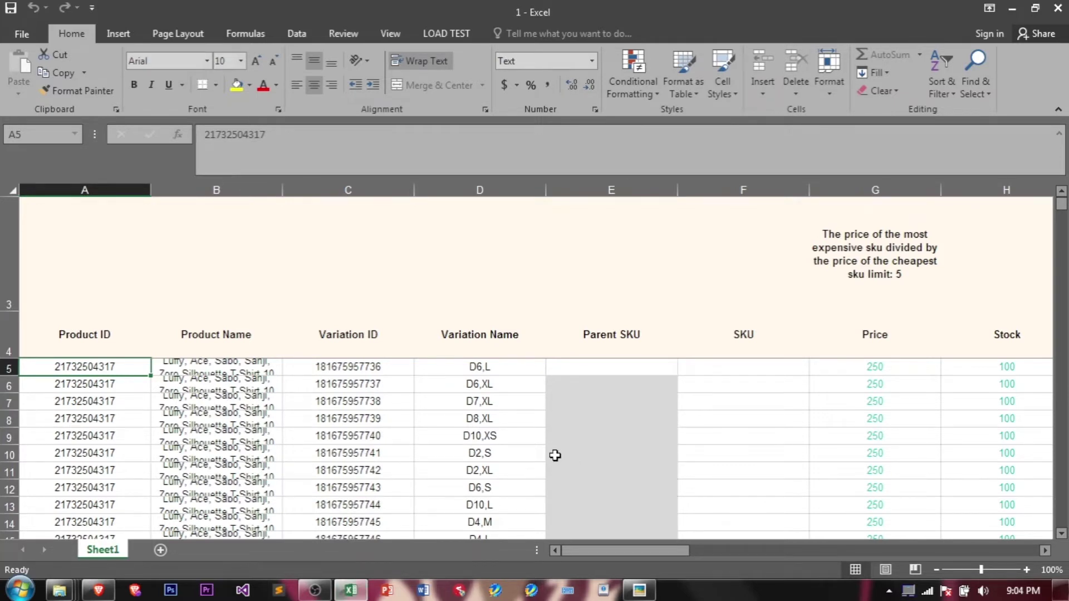
# Examine the product, variation, price and stock columns of workbook 1, including rows far down the sheet.
pyautogui.click(520, 439)
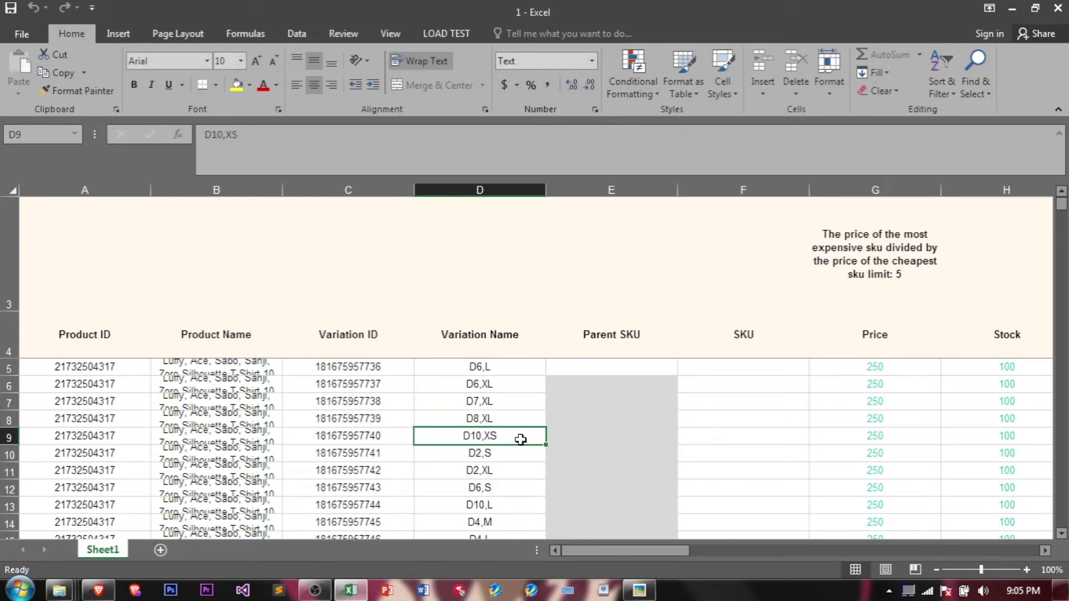
pyautogui.hscroll(3, 520, 439)
pyautogui.hscroll(-3, 519, 439)
pyautogui.click(891, 383)
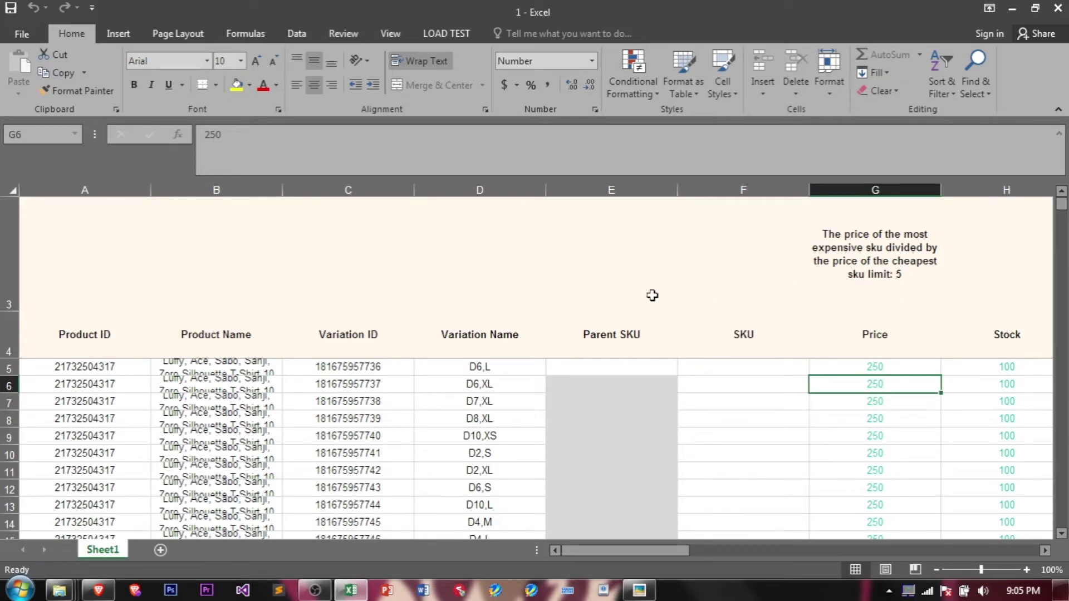
pyautogui.moveTo(1062, 205); pyautogui.dragTo(1066, 412)
pyautogui.click(925, 413)
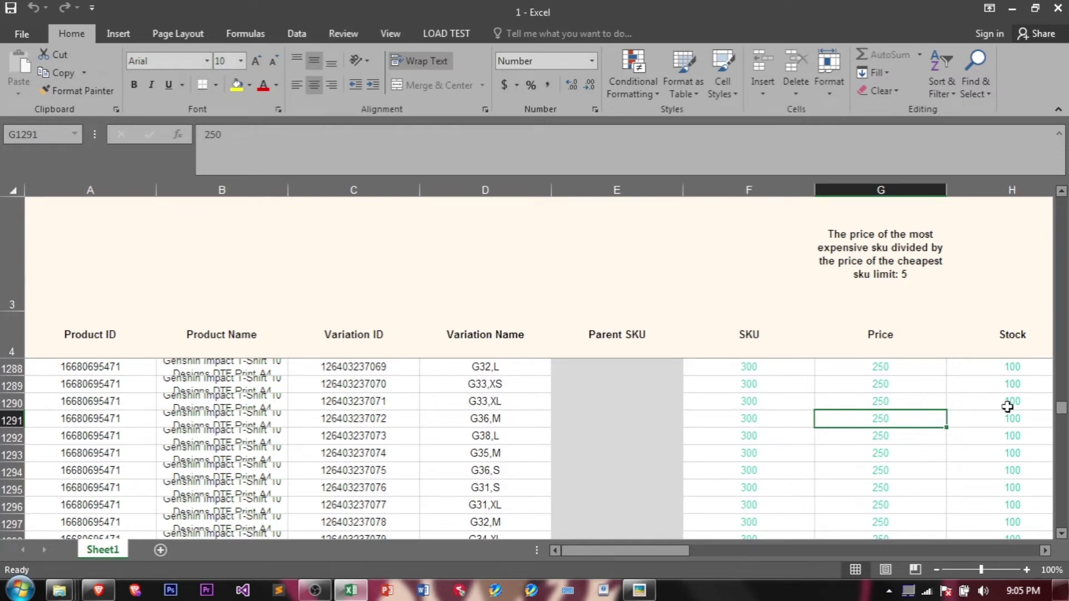
pyautogui.moveTo(1062, 413); pyautogui.dragTo(1048, 202)
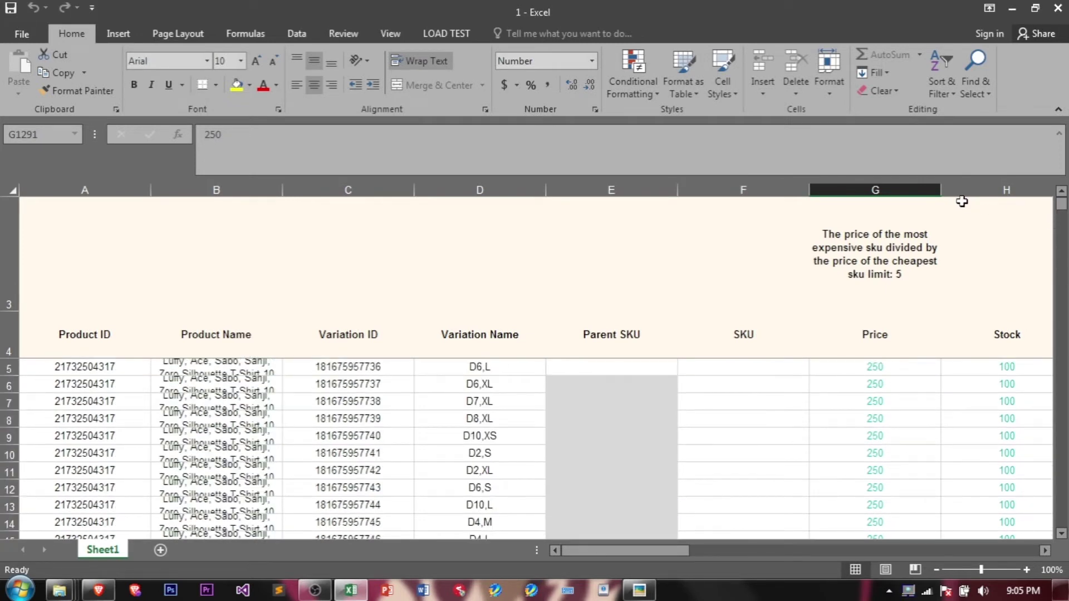
# Try to replace every 250 with 350 in the Price column of workbook 1.
pyautogui.click(886, 184)
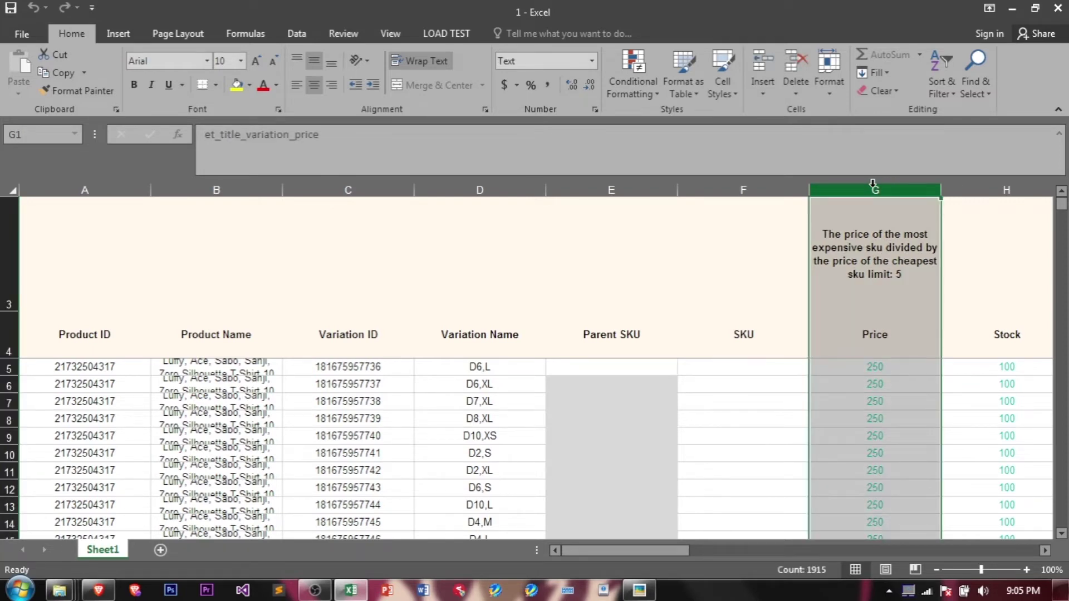
pyautogui.hotkey('ctrl', 'f')
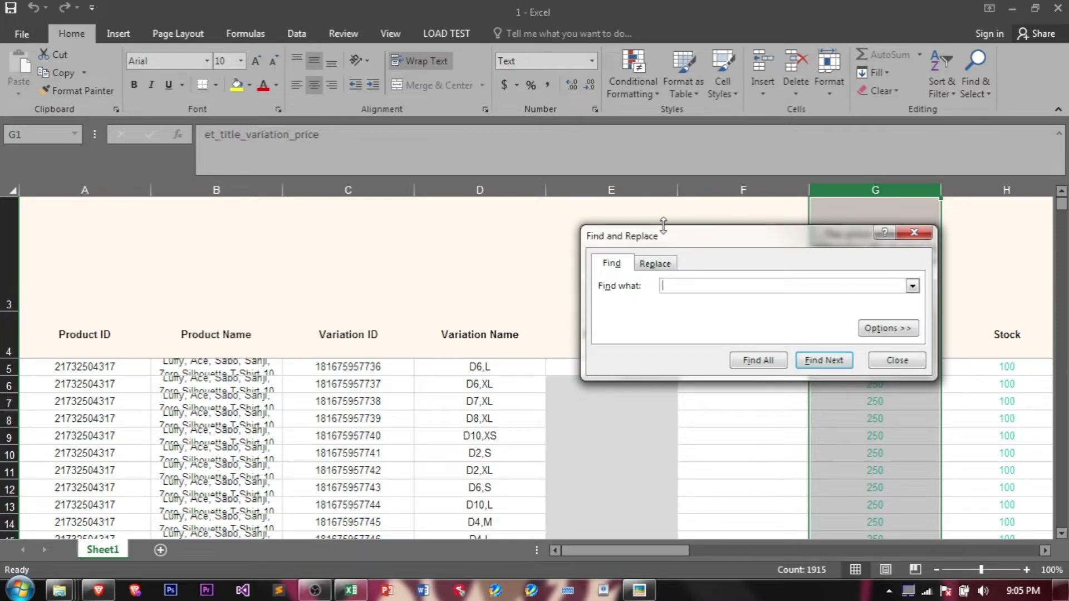
pyautogui.click(656, 264)
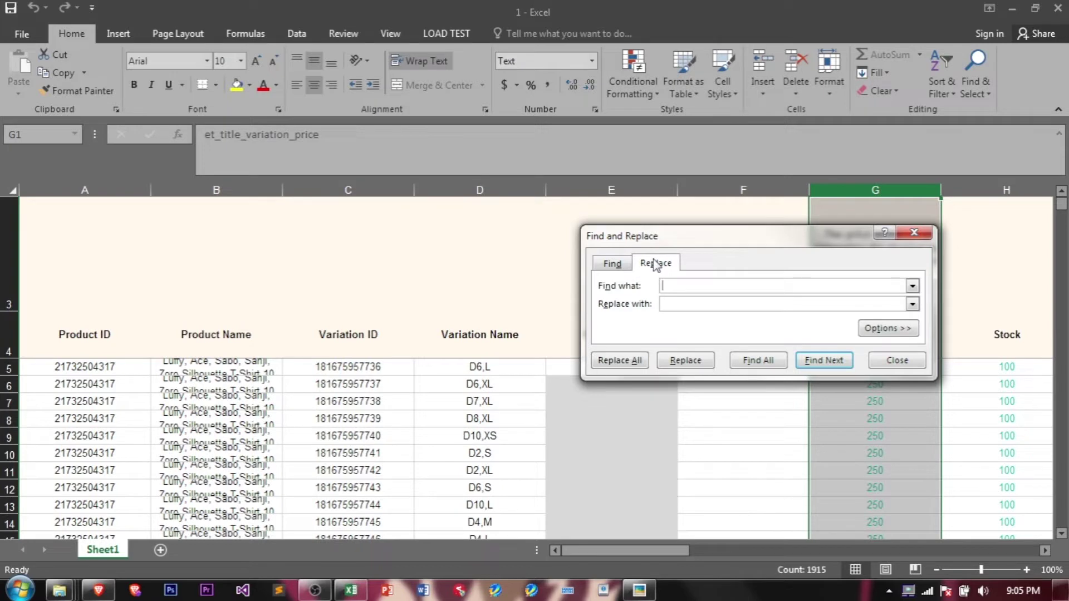
pyautogui.write('250')
pyautogui.click(680, 301)
pyautogui.write('350')
pyautogui.click(615, 368)
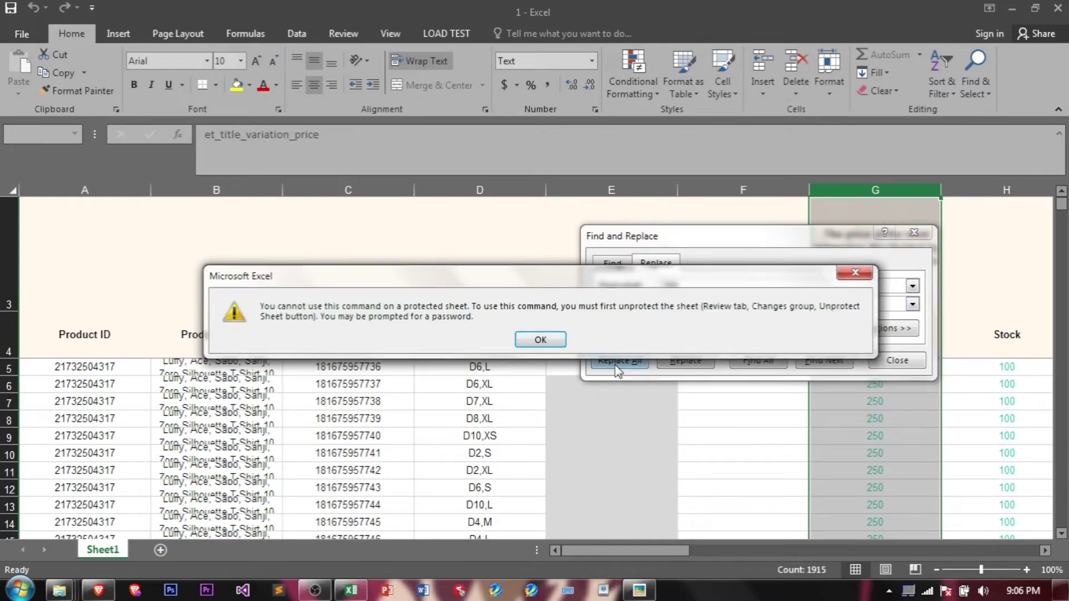
pyautogui.click(540, 341)
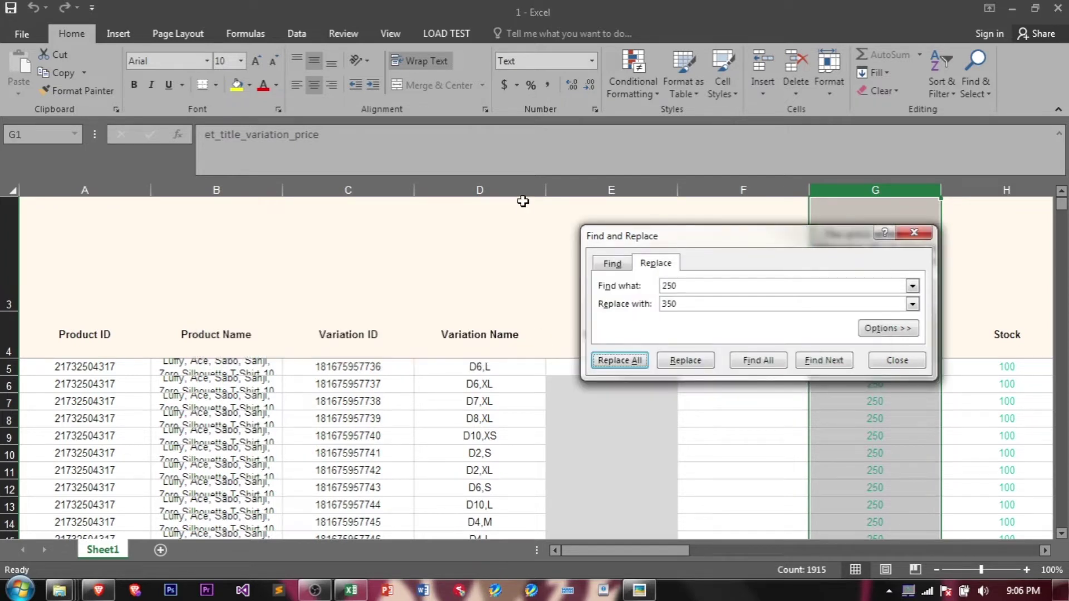
# Unprotect the sheet in workbook 1 and replace every 250 with 350 in the Price column.
pyautogui.click(340, 33)
pyautogui.click(340, 32)
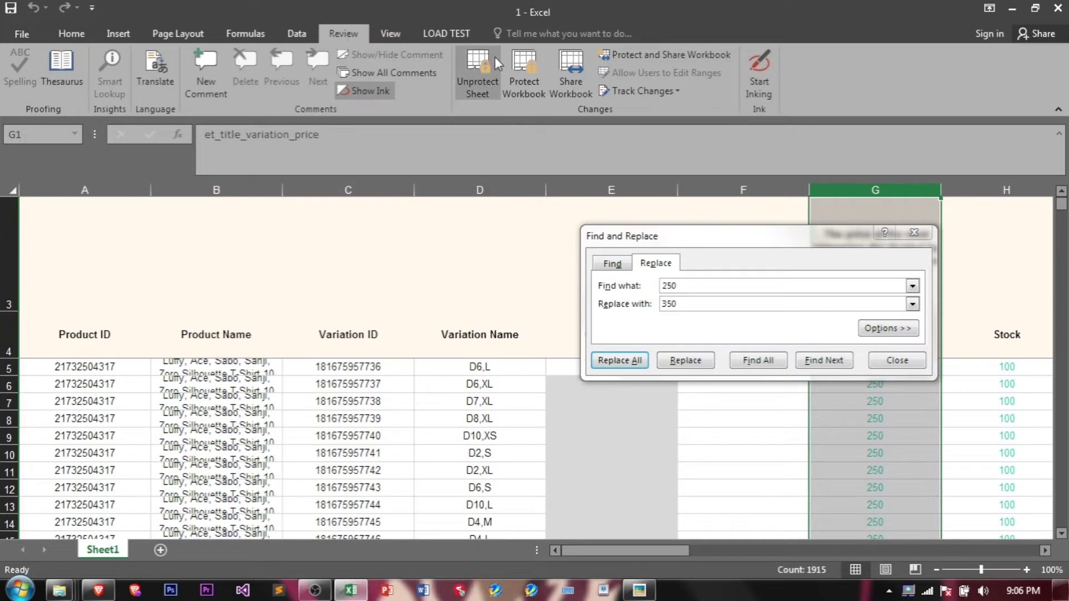
pyautogui.click(478, 71)
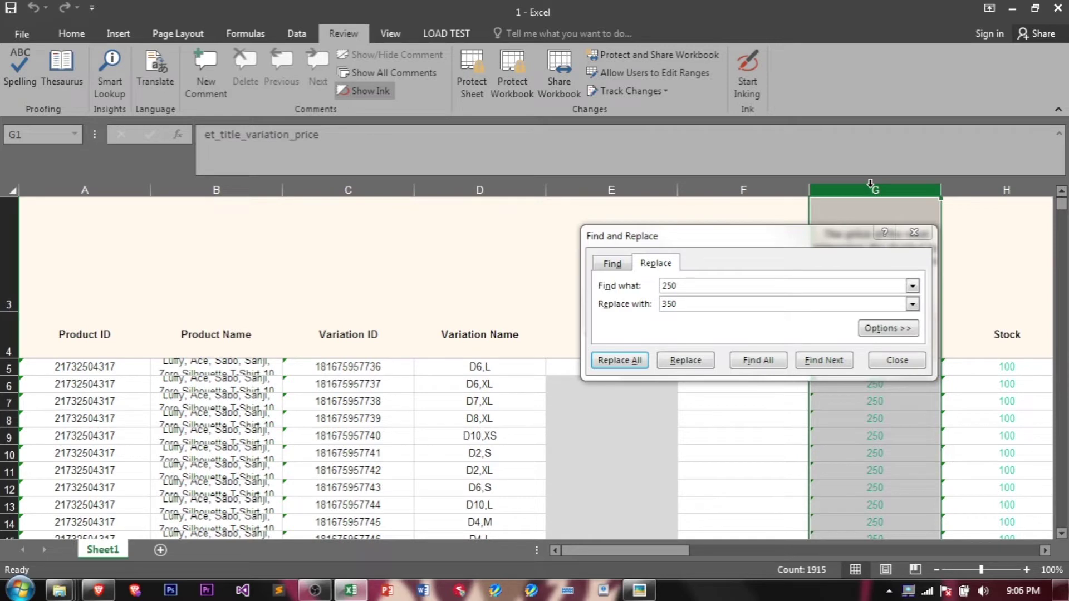
pyautogui.click(618, 362)
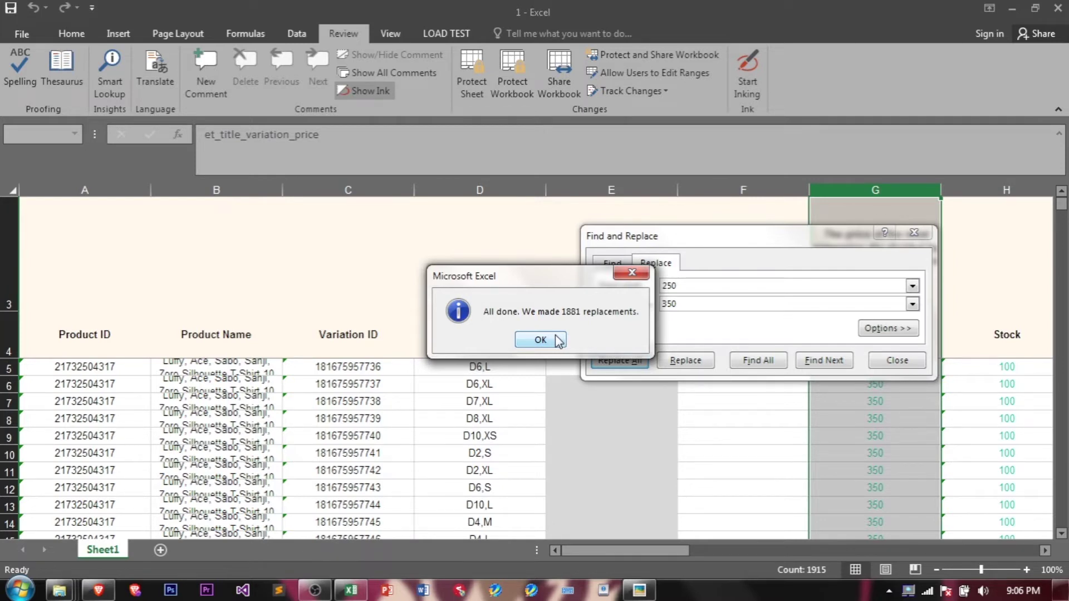
pyautogui.click(558, 340)
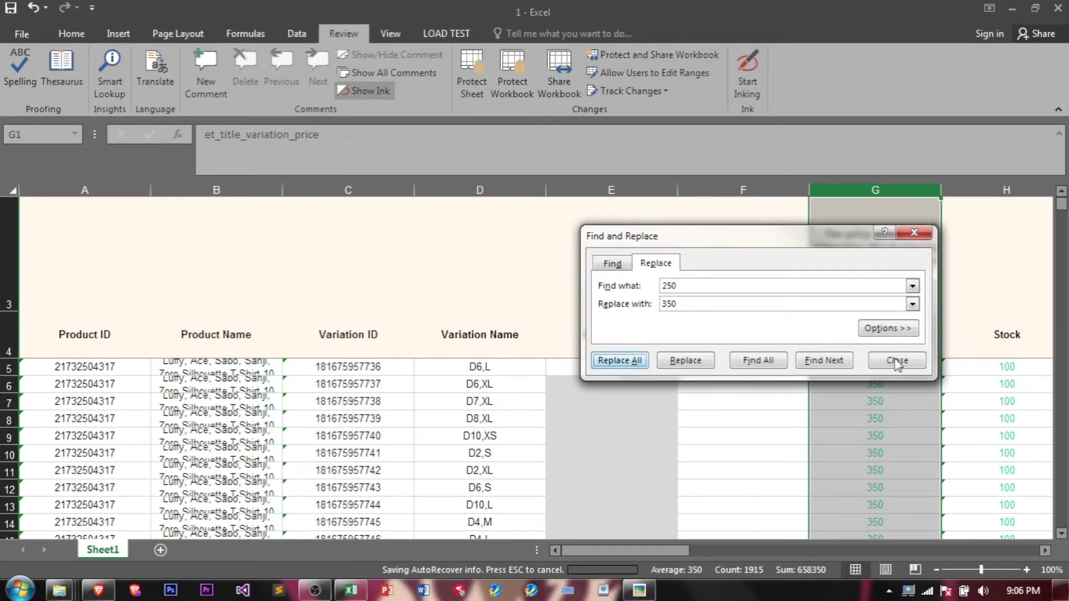
pyautogui.click(897, 361)
# Check the first updated Price cells, save workbook 1 and close it.
pyautogui.moveTo(894, 367); pyautogui.dragTo(901, 334)
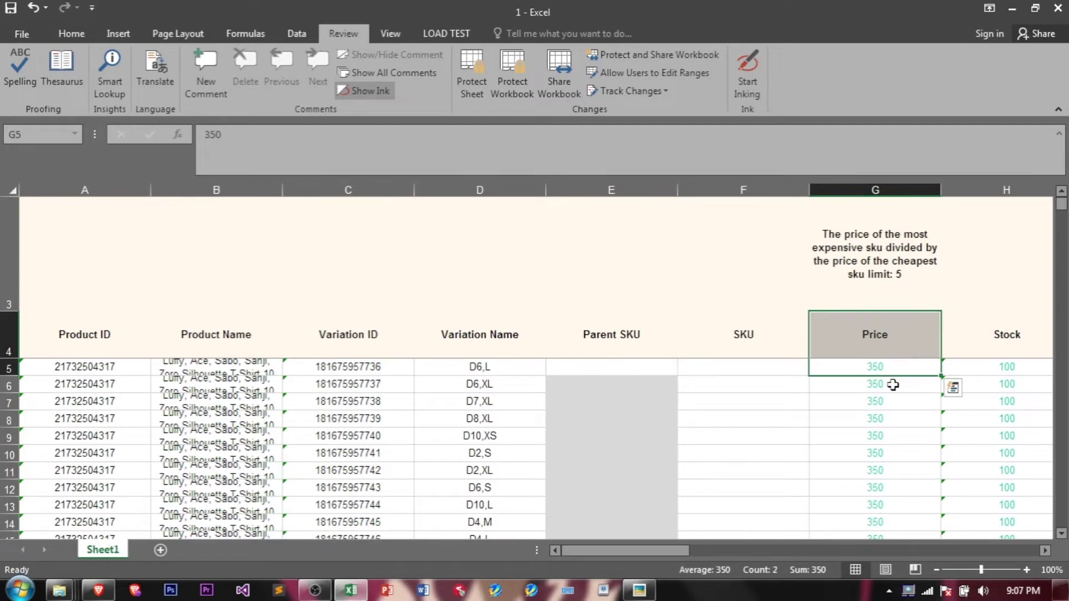
pyautogui.moveTo(894, 370); pyautogui.dragTo(894, 413)
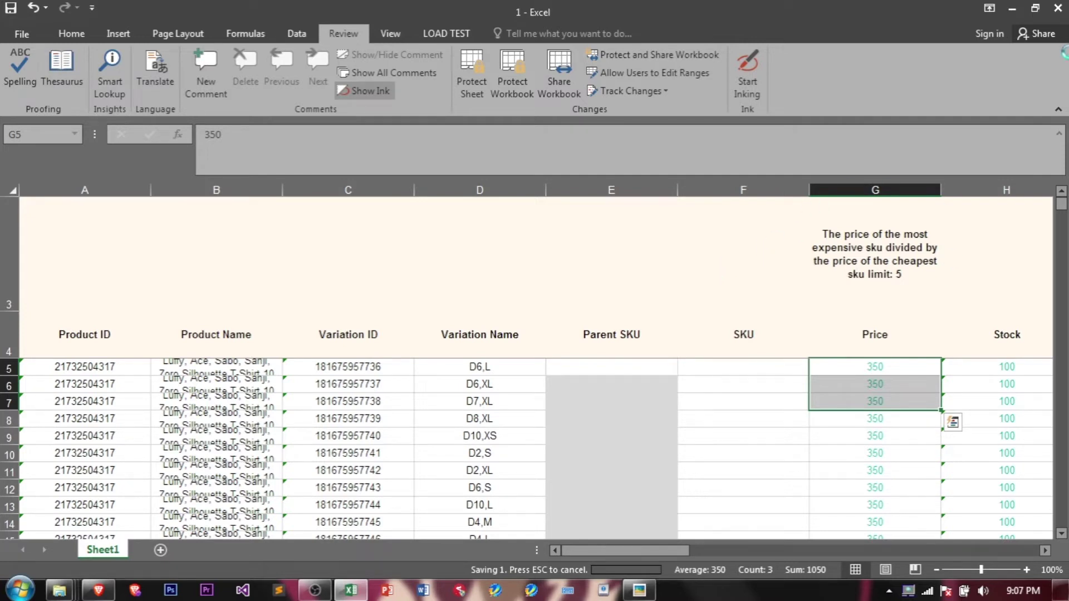
pyautogui.click(1057, 9)
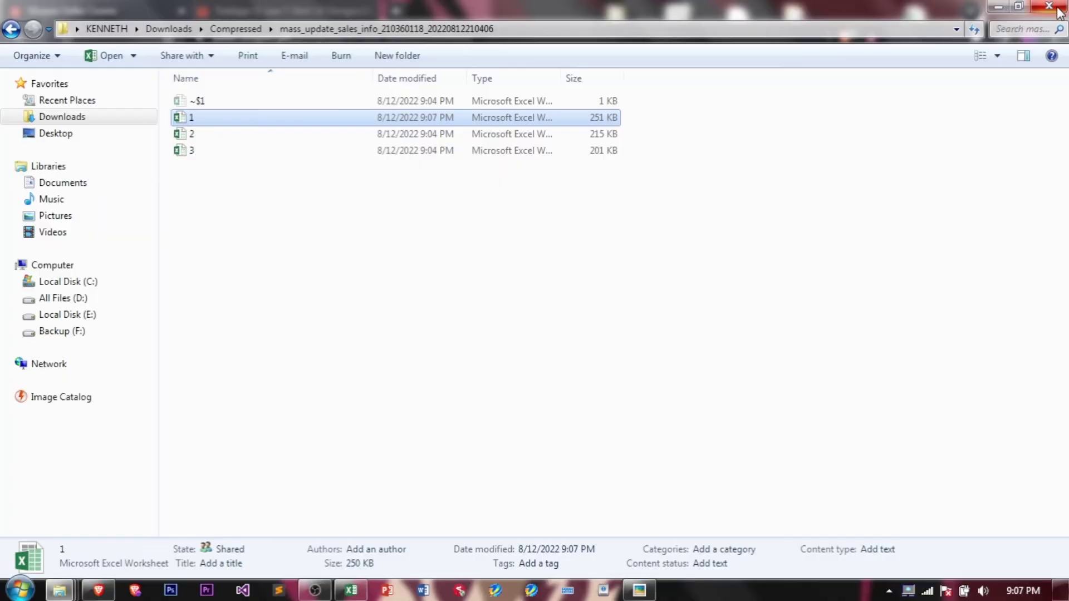
# Open workbook 2 from the extracted folder and maximize its window.
pyautogui.click(257, 122)
pyautogui.doubleClick(257, 122)
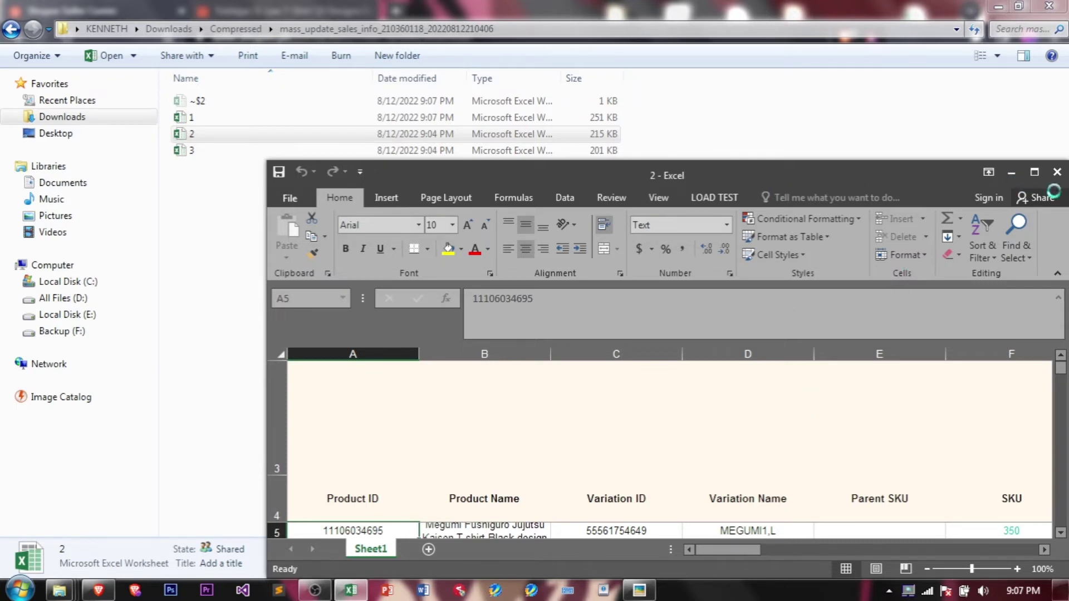
pyautogui.click(1035, 172)
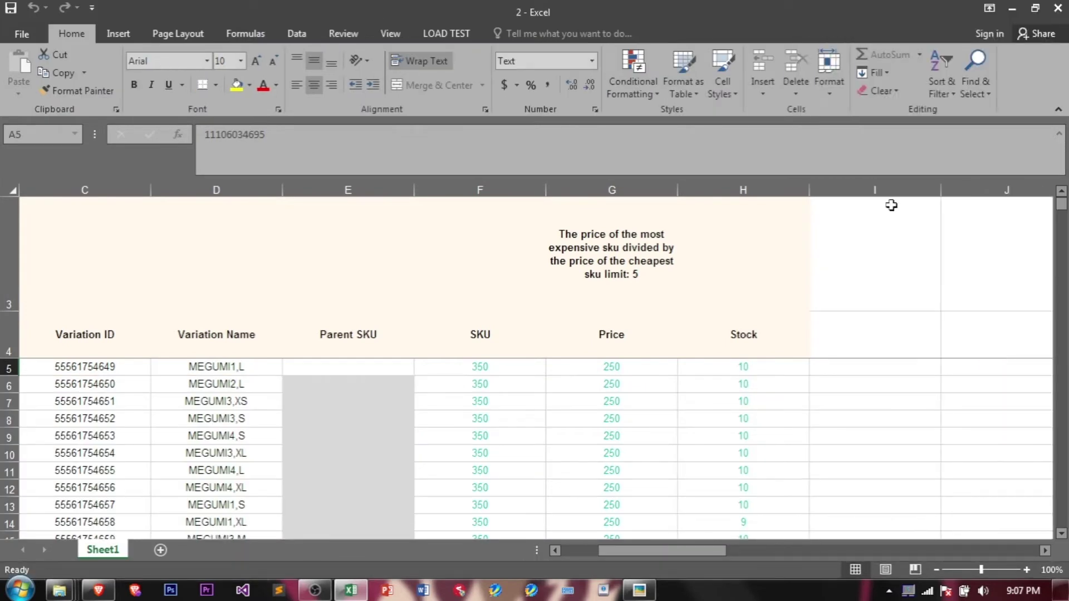
# Select the whole Price column in workbook 2 and unprotect the sheet.
pyautogui.click(685, 190)
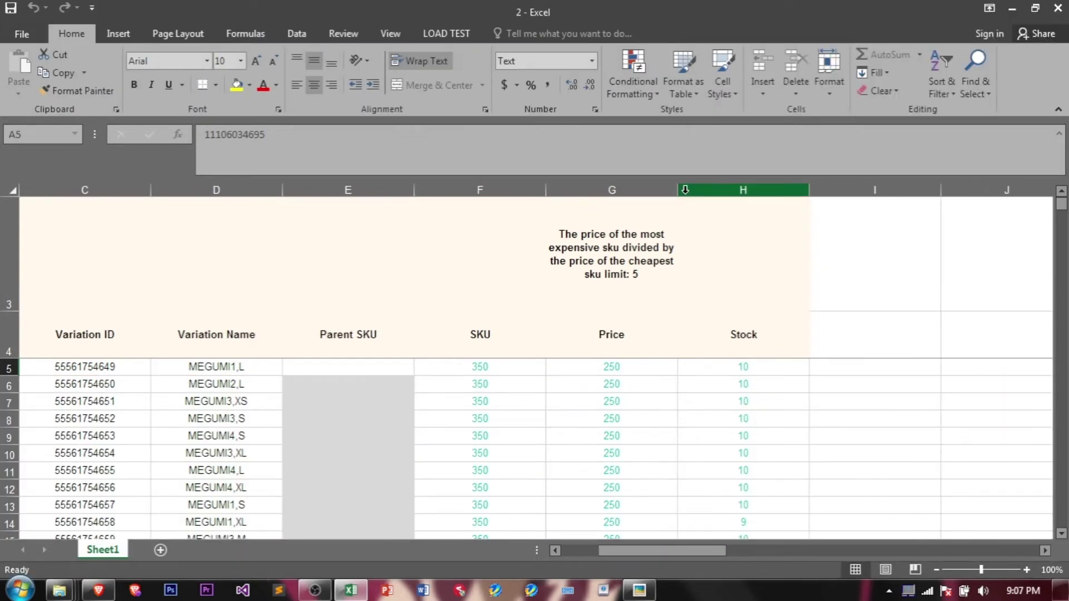
pyautogui.click(614, 189)
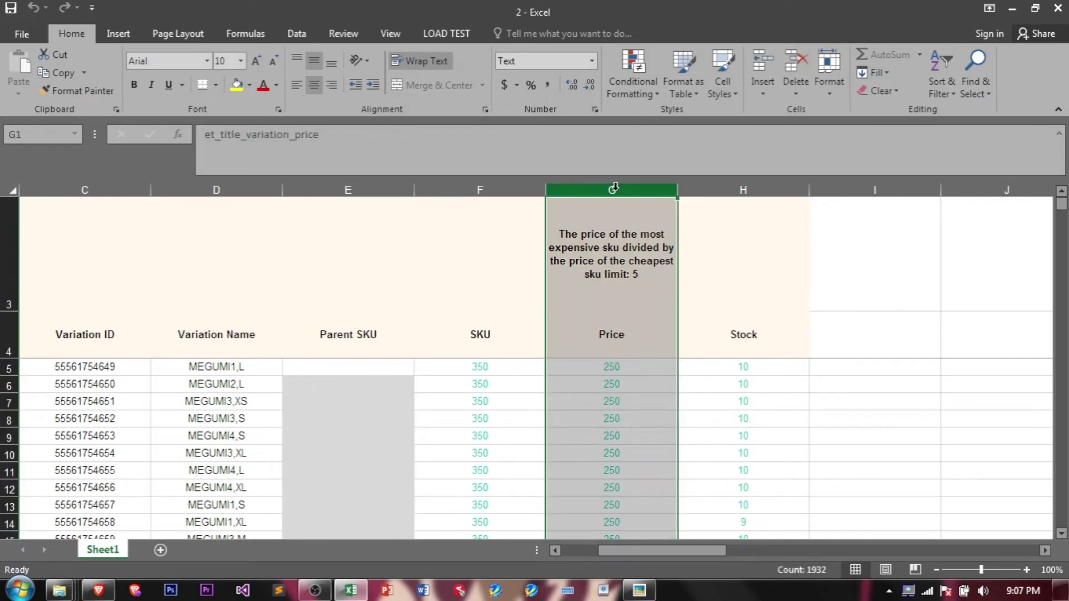
pyautogui.click(350, 39)
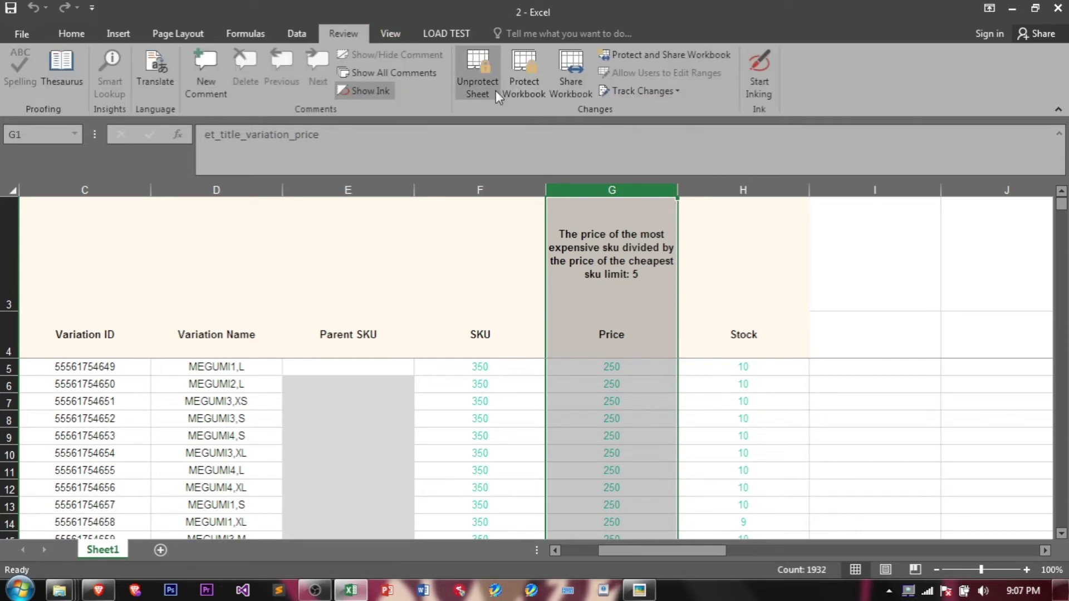
pyautogui.click(482, 73)
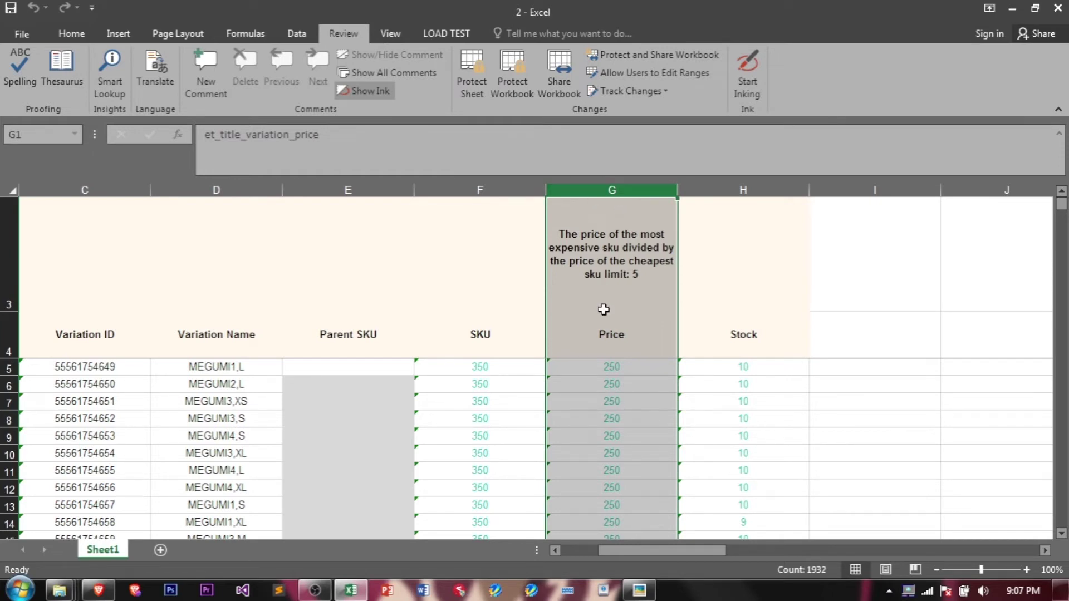
# Replace every 250 with 350 in the selected Price column of workbook 2.
pyautogui.hotkey('ctrl', 'f')
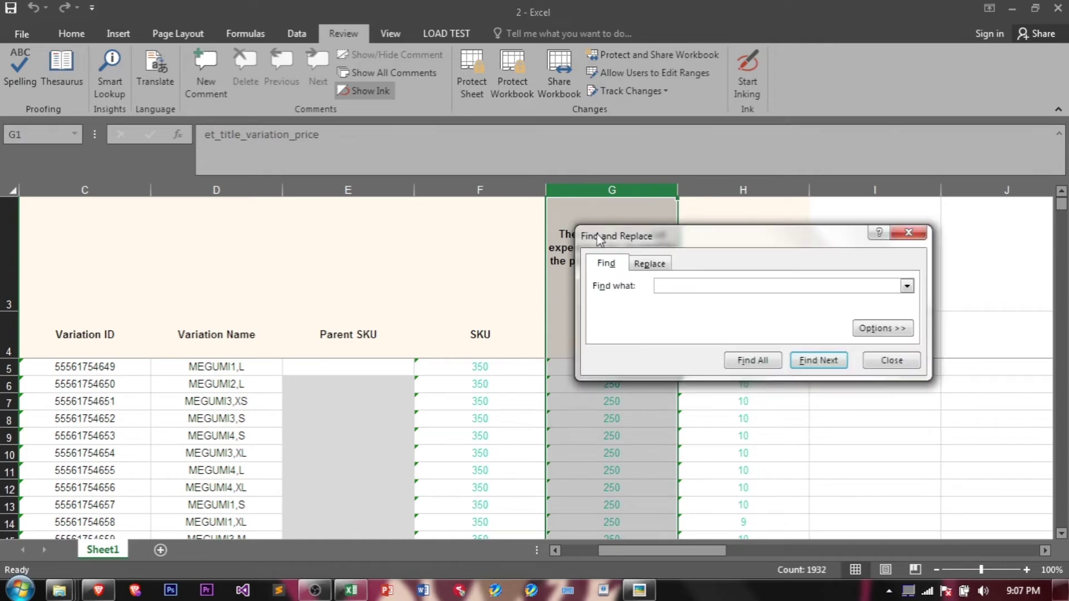
pyautogui.click(659, 264)
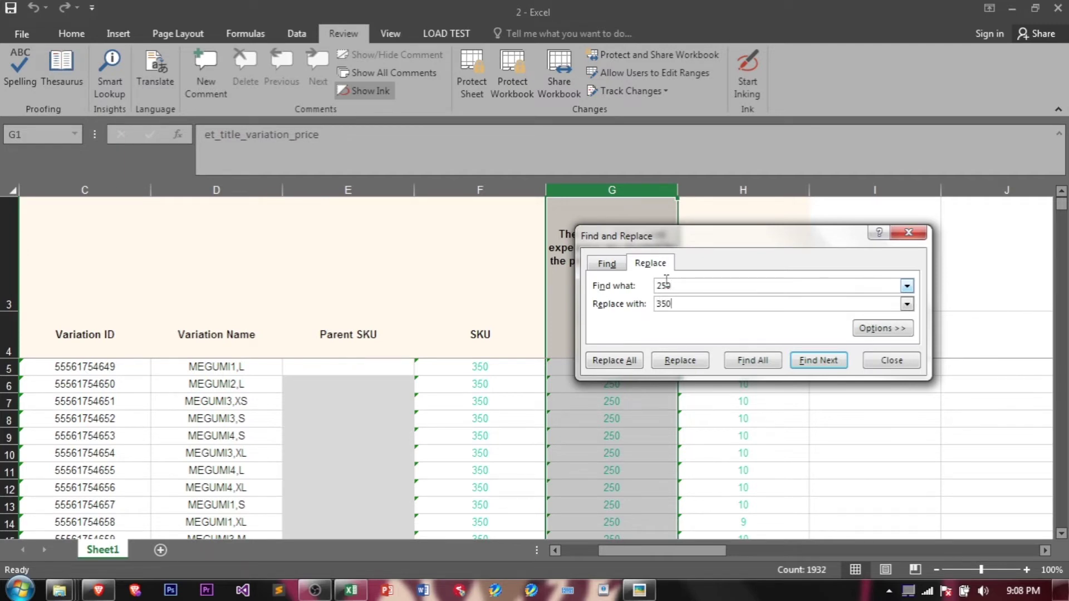
pyautogui.click(605, 363)
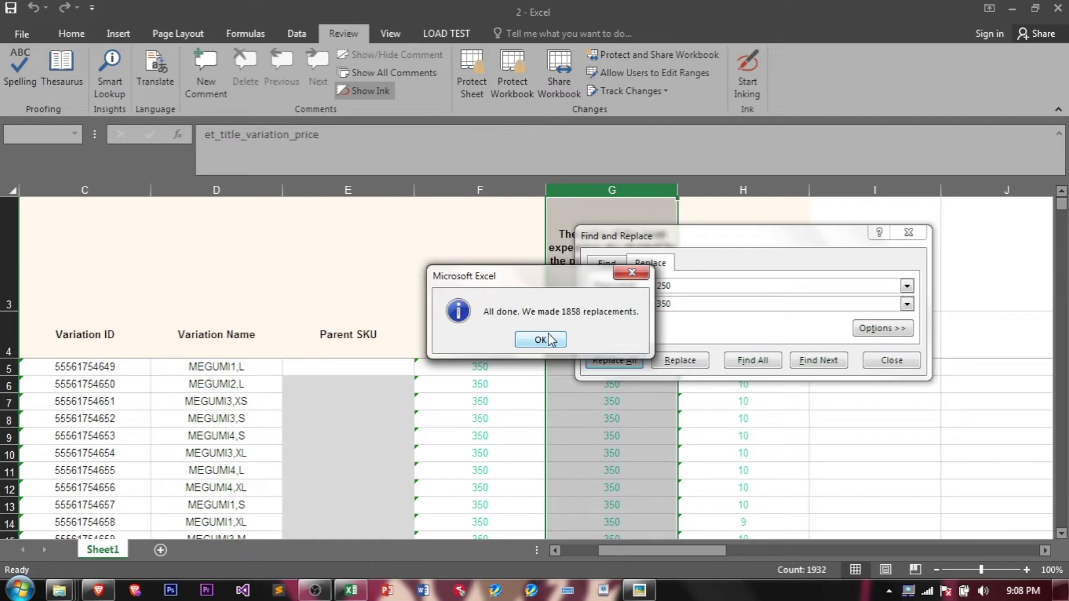
pyautogui.click(543, 337)
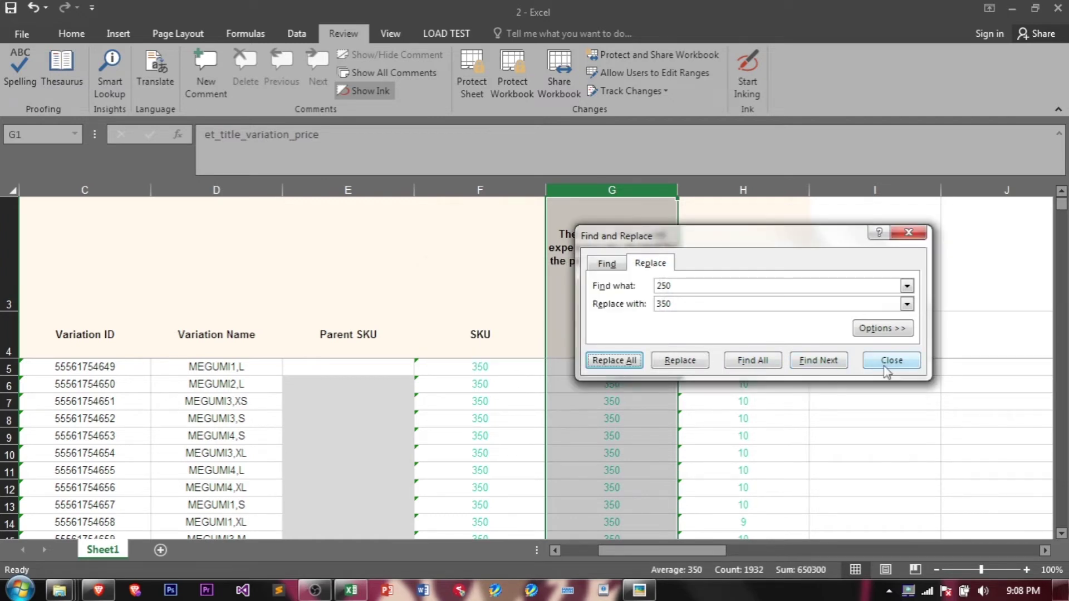
# Save and close workbook 2 after the replacement, and open workbook 3 from the extracted folder.
pyautogui.click(885, 362)
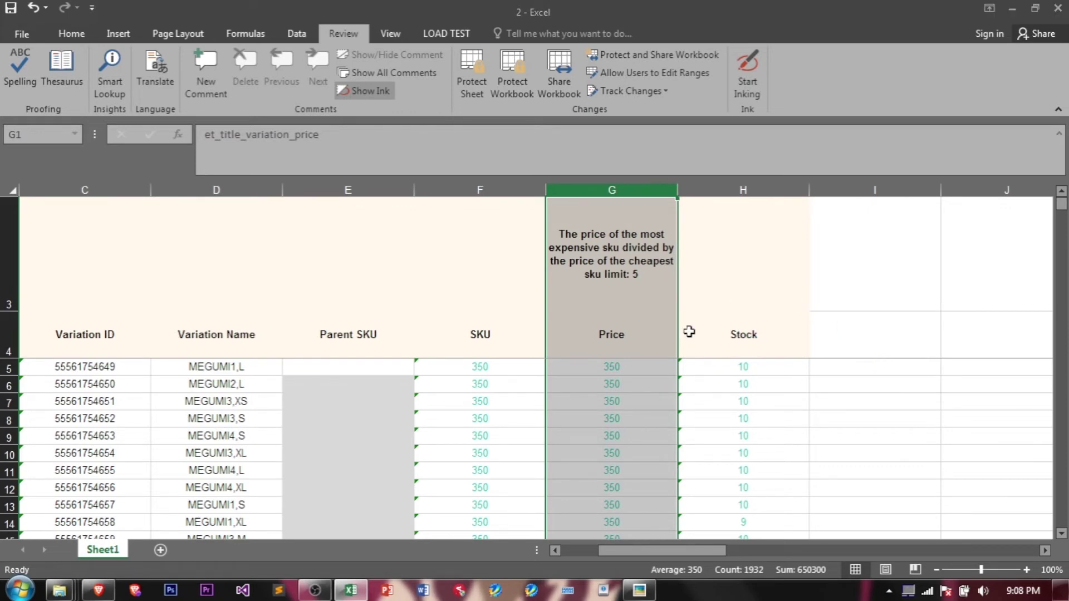
pyautogui.click(1058, 8)
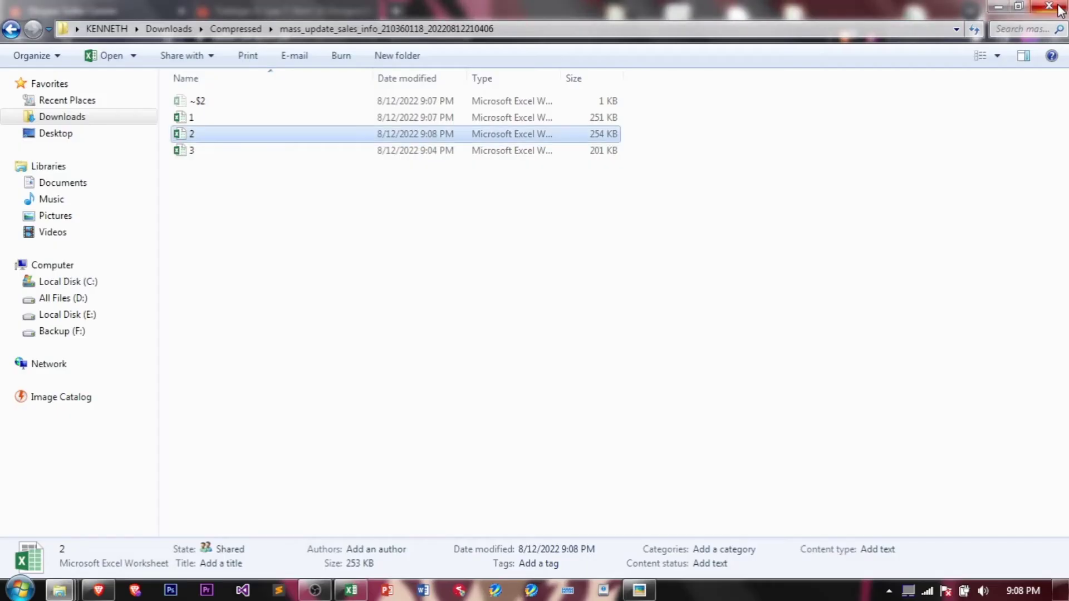
pyautogui.doubleClick(355, 136)
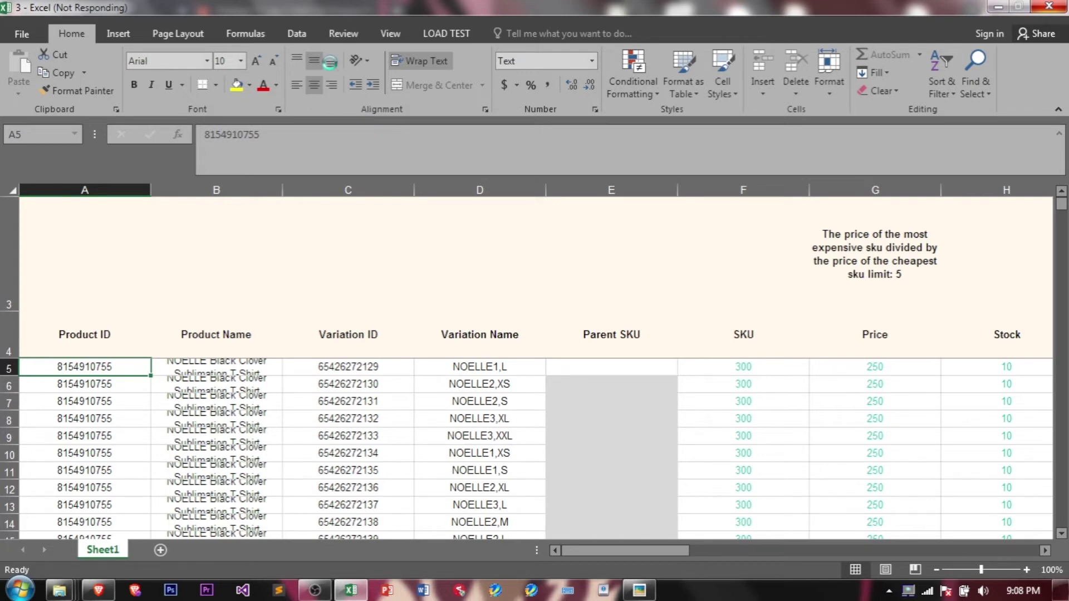
# Unprotect the sheet in workbook 3 and select its whole Price column.
pyautogui.click(339, 39)
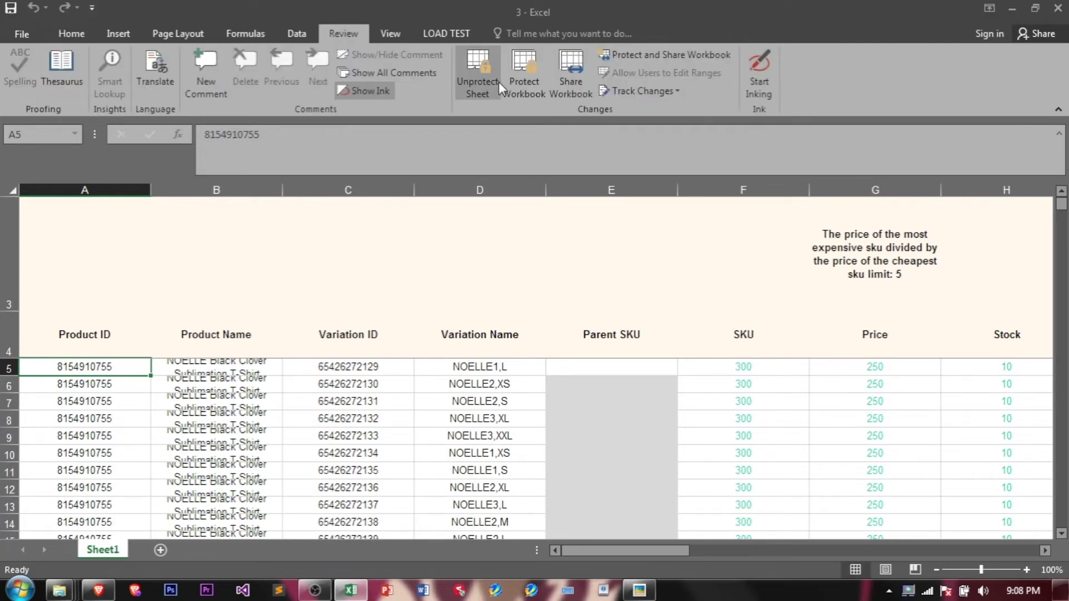
pyautogui.click(477, 70)
pyautogui.click(872, 189)
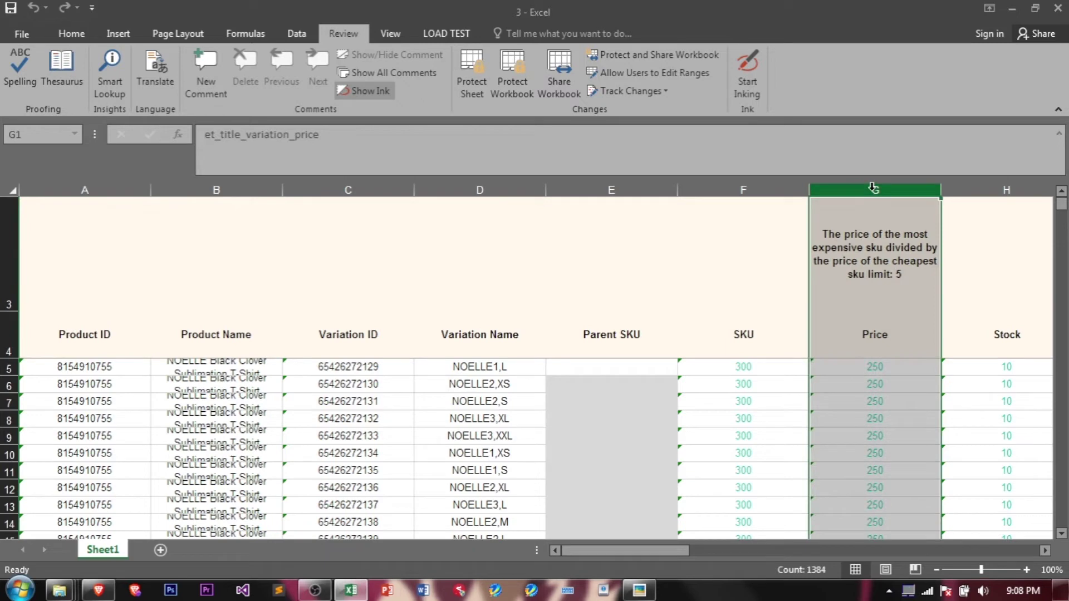
# Replace every 250 with 350 in the selected Price column of workbook 3.
pyautogui.hotkey('ctrl', 'f')
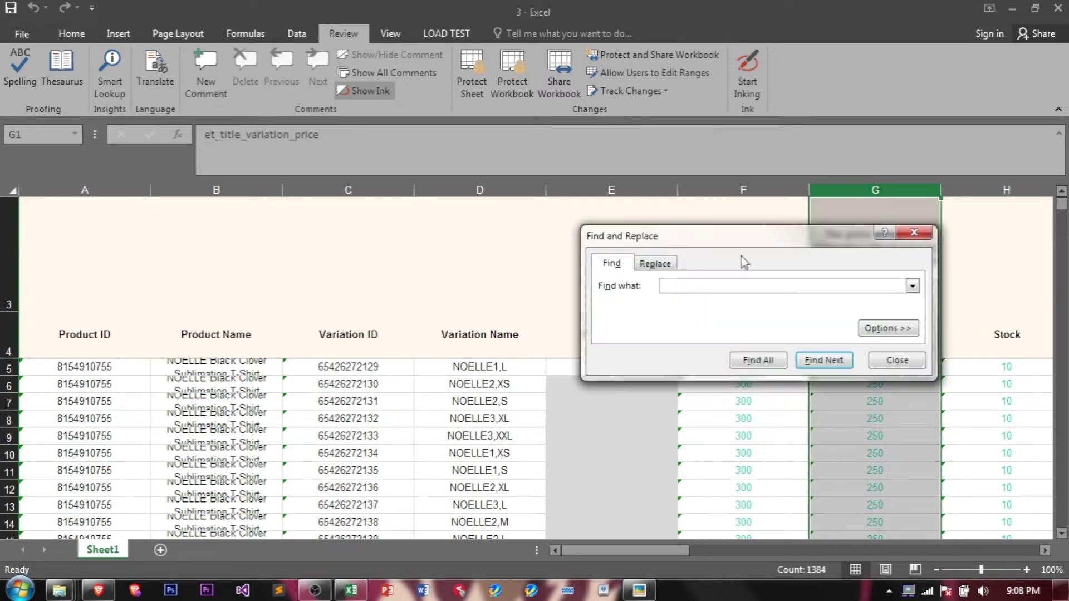
pyautogui.click(664, 267)
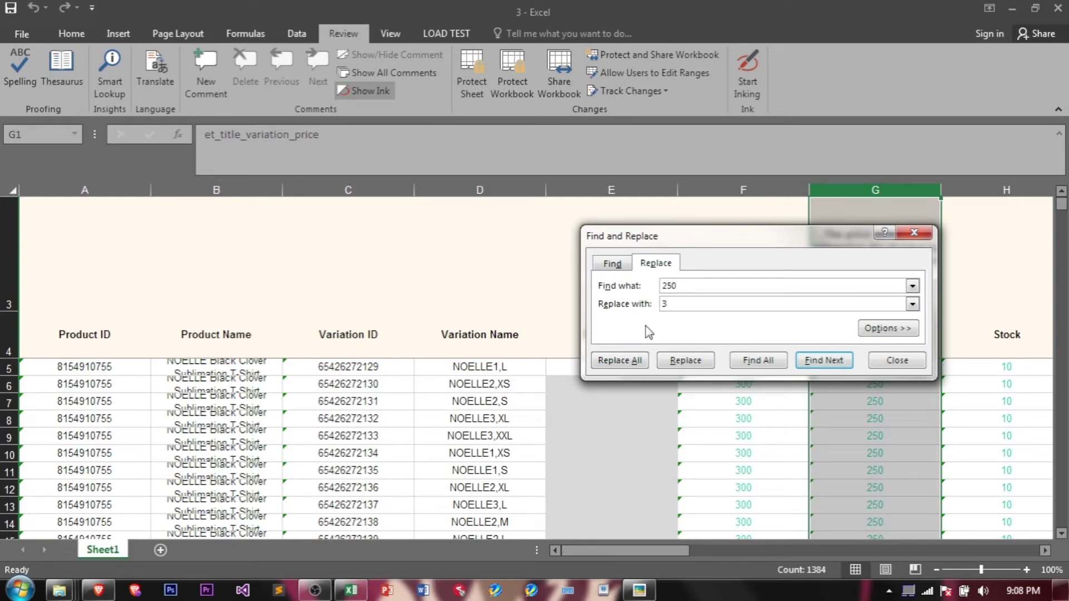
pyautogui.write('350')
pyautogui.click(618, 363)
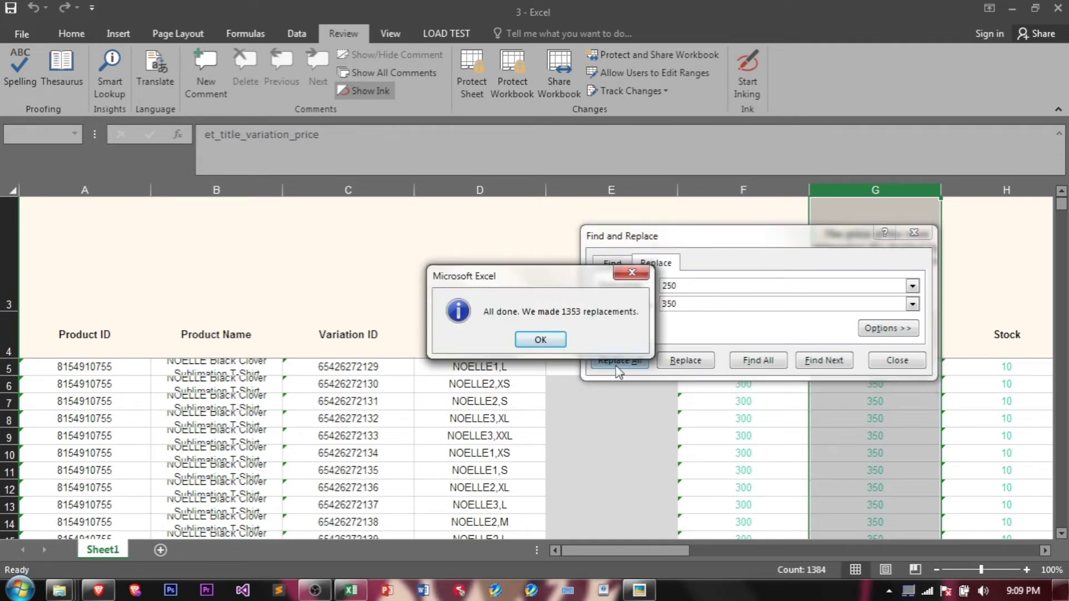
pyautogui.click(556, 340)
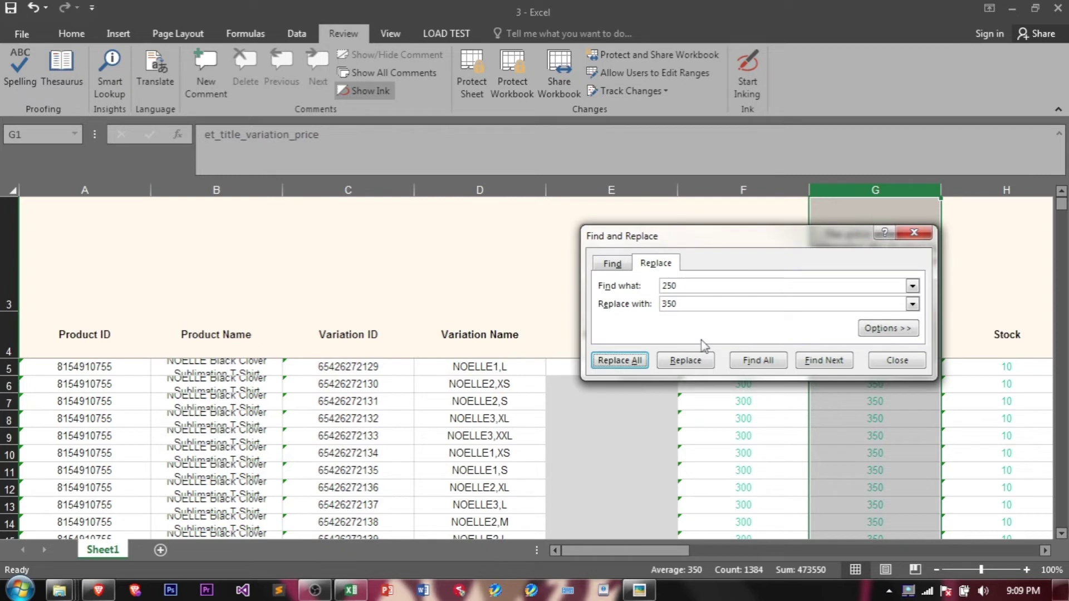
pyautogui.click(924, 235)
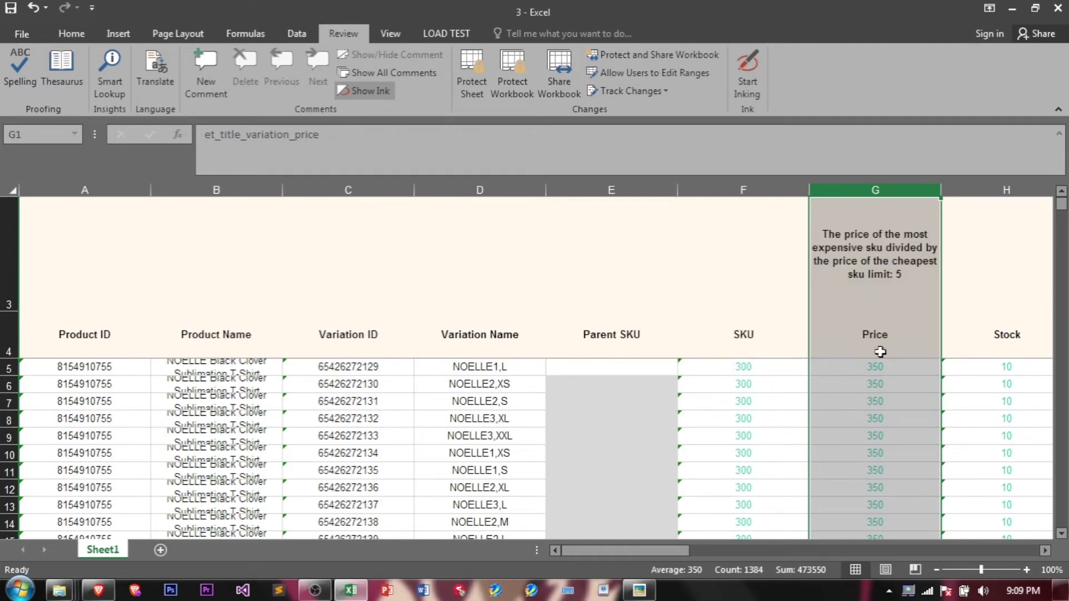
# Save workbook 3 and close it.
pyautogui.hotkey('ctrl', 's')
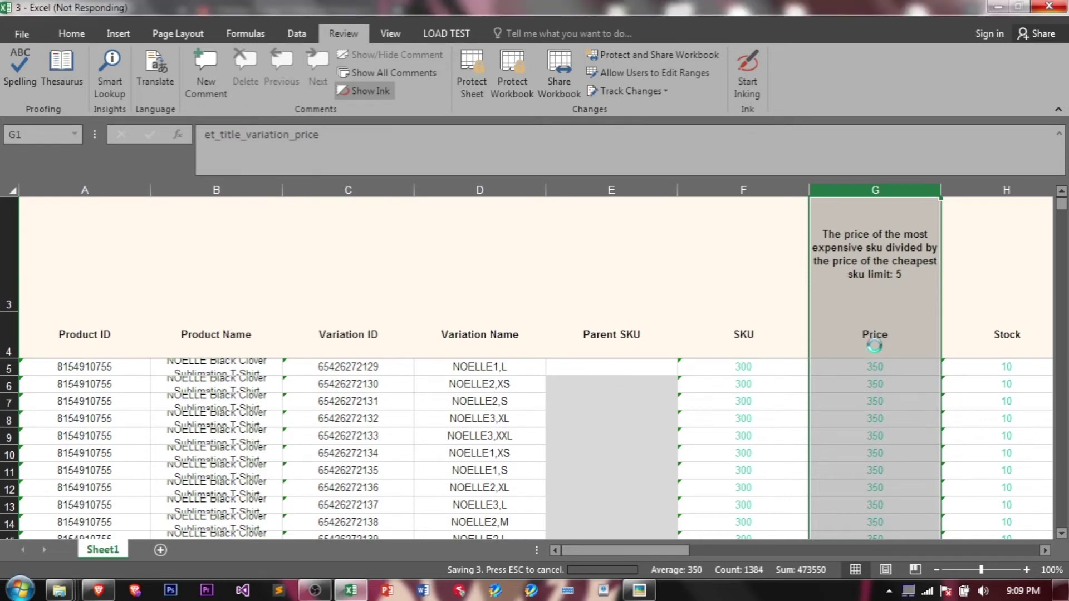
pyautogui.click(1058, 8)
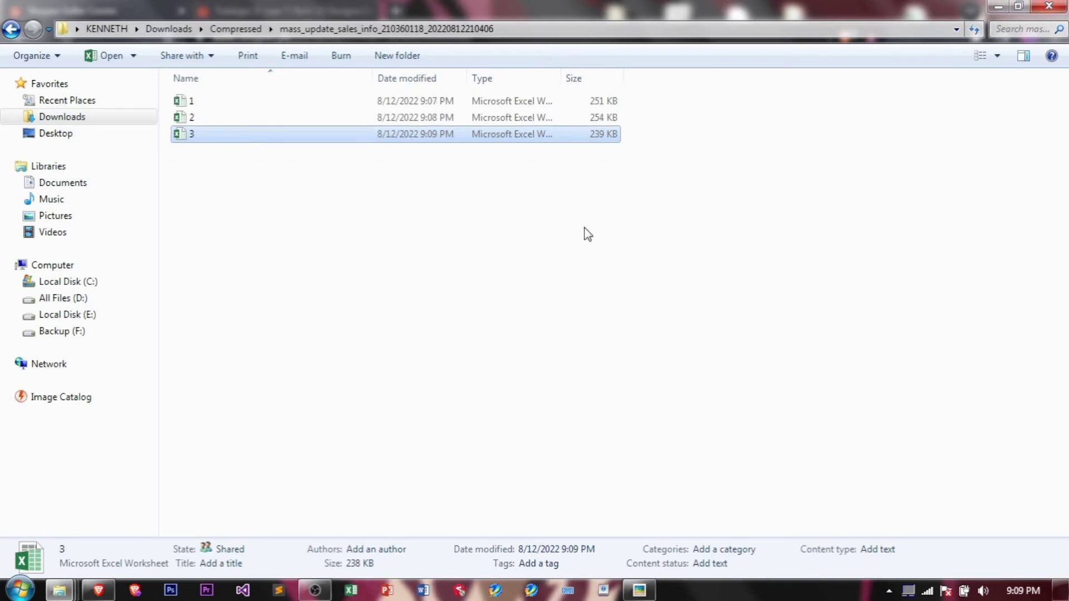
# Switch to Shopee Seller Center in the browser and upload workbooks 1, 2 and 3 from the extracted folder to Mass Update.
pyautogui.click(101, 591)
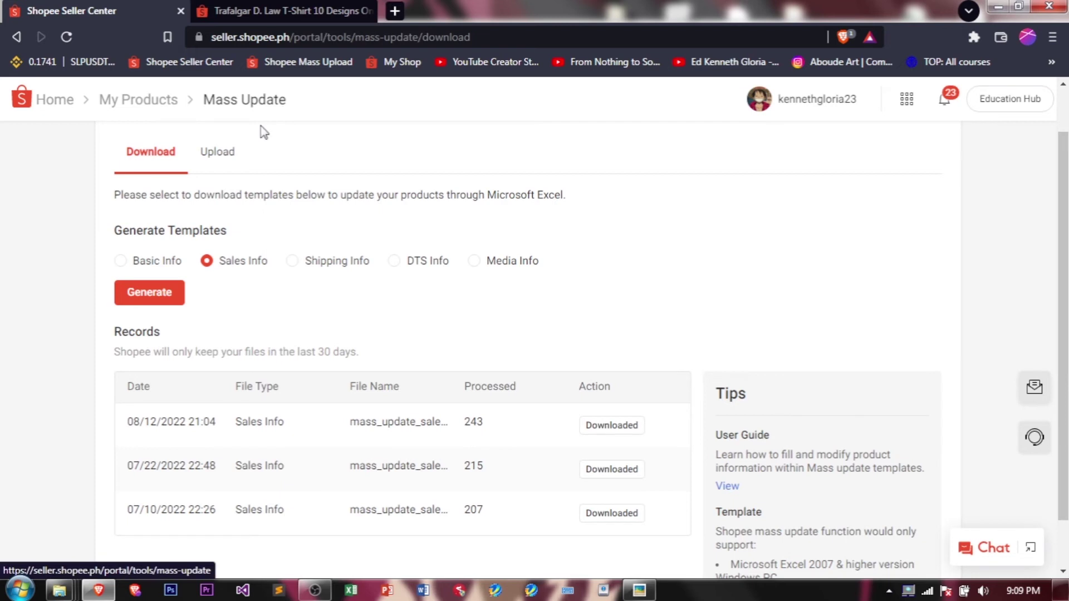
pyautogui.click(227, 160)
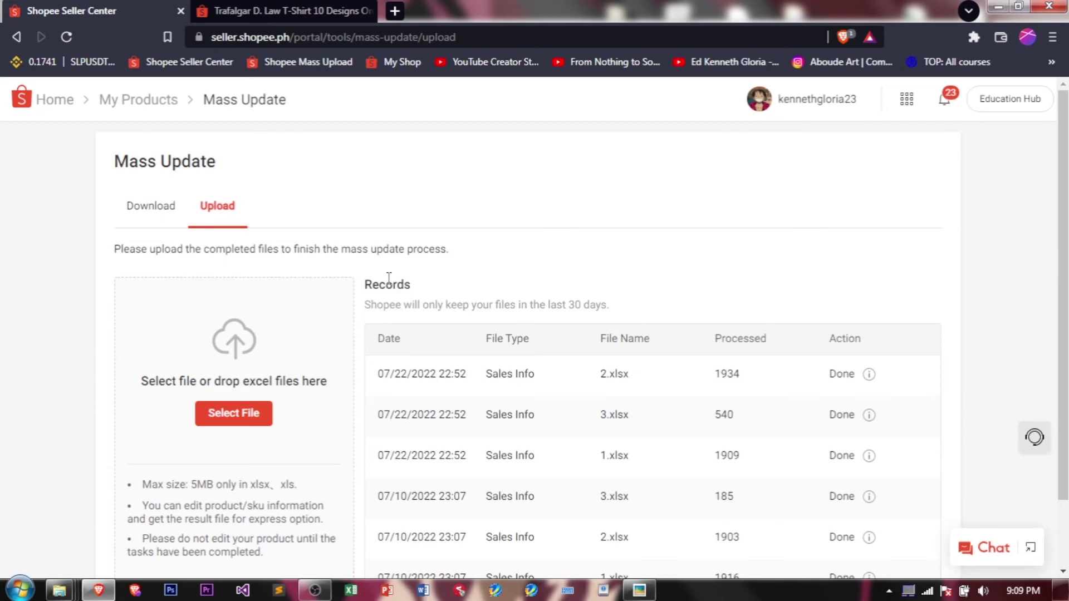
pyautogui.hotkey('alt', 'Tab')
pyautogui.press('super+Right')
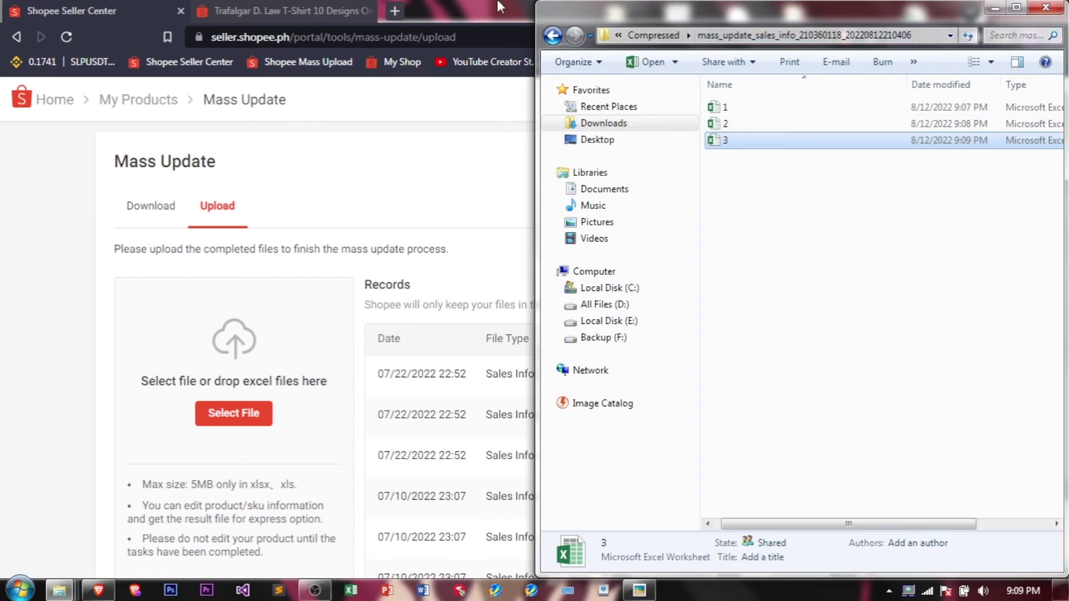
pyautogui.moveTo(779, 206); pyautogui.dragTo(194, 415)
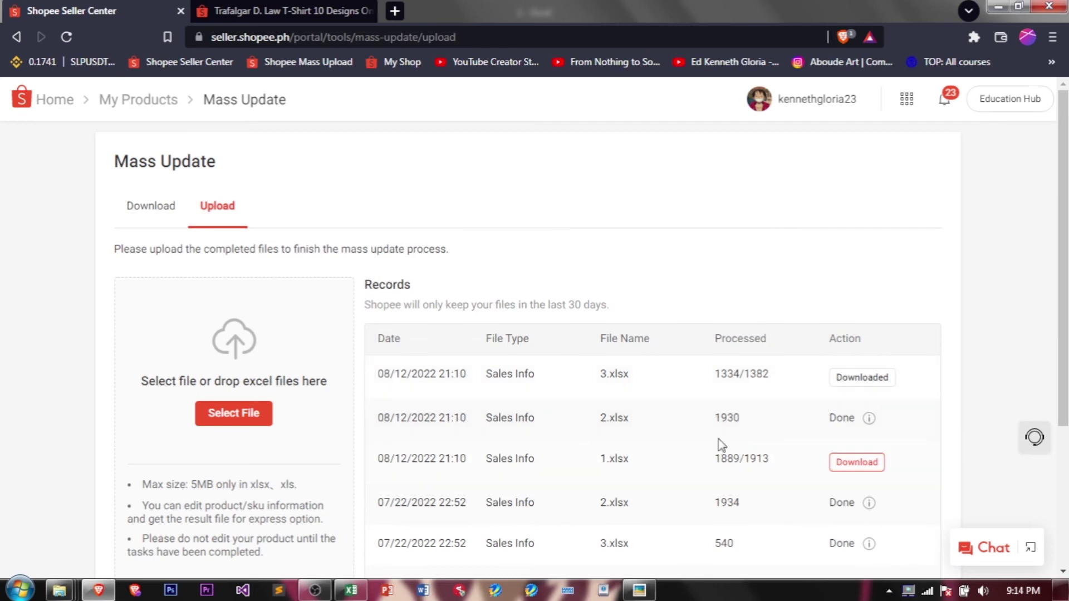
# Check the processed count in the newest upload record for 2.xlsx.
pyautogui.moveTo(716, 418); pyautogui.dragTo(754, 420)
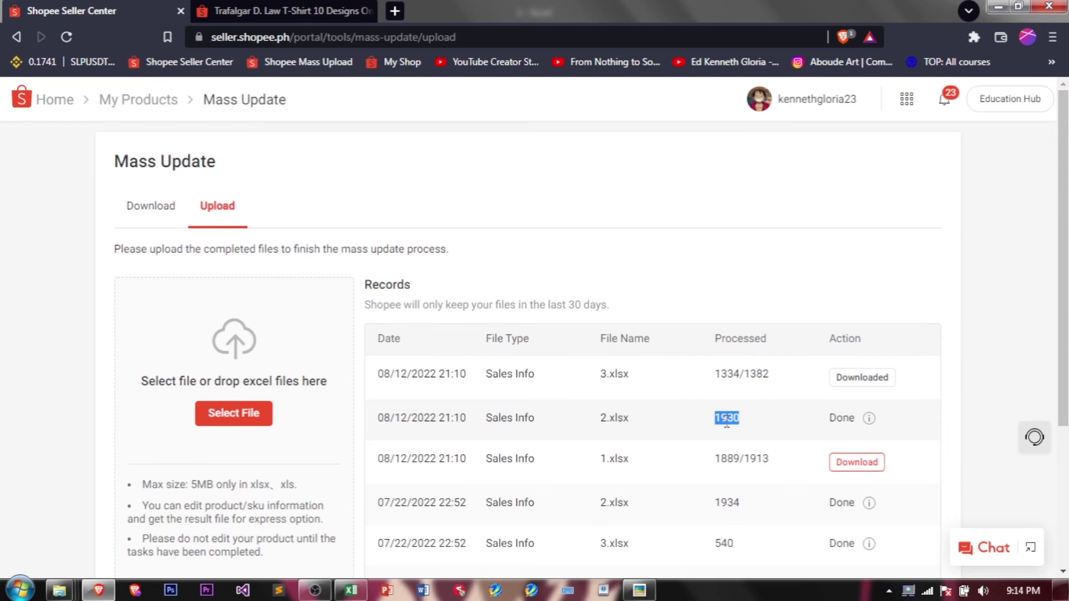